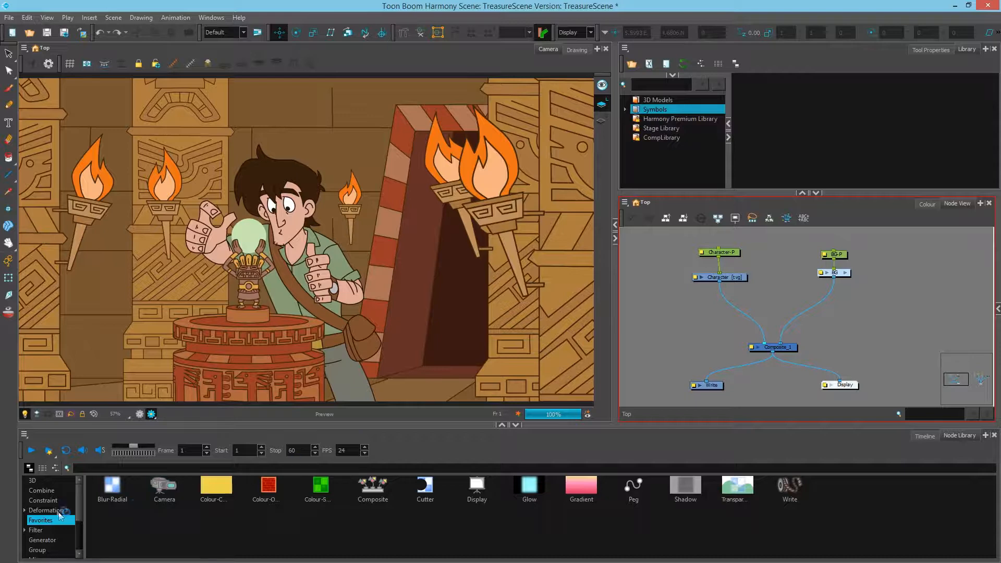
List the Combine nodes in the node library and switch the active display to Display_2 for the shapes network
click(41, 491)
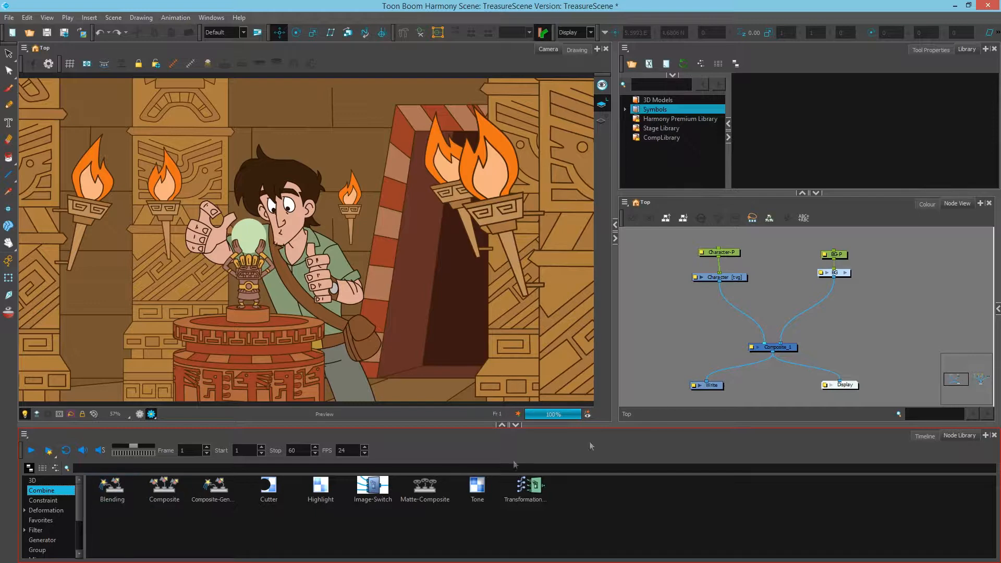
drag(953, 379, 977, 379)
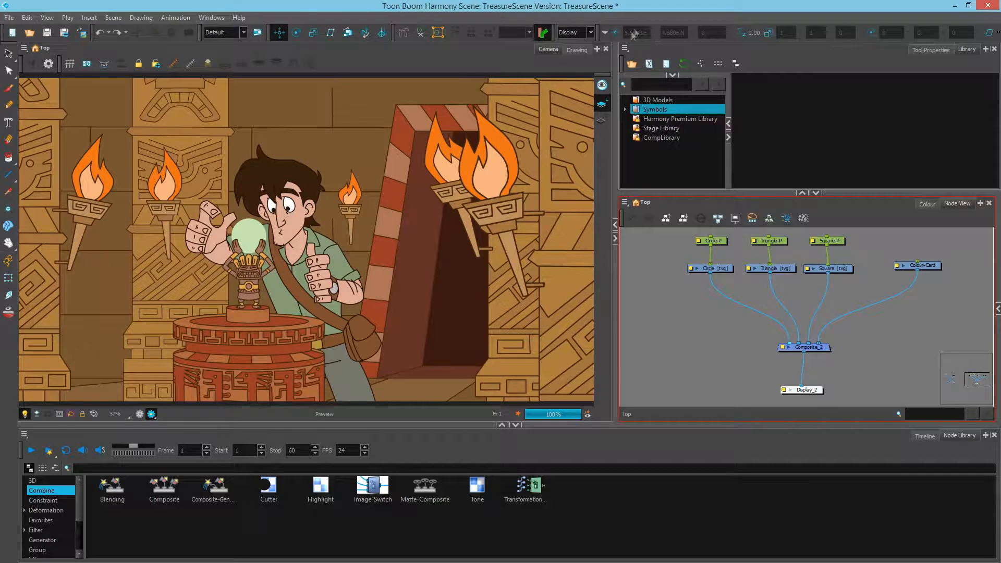
click(591, 34)
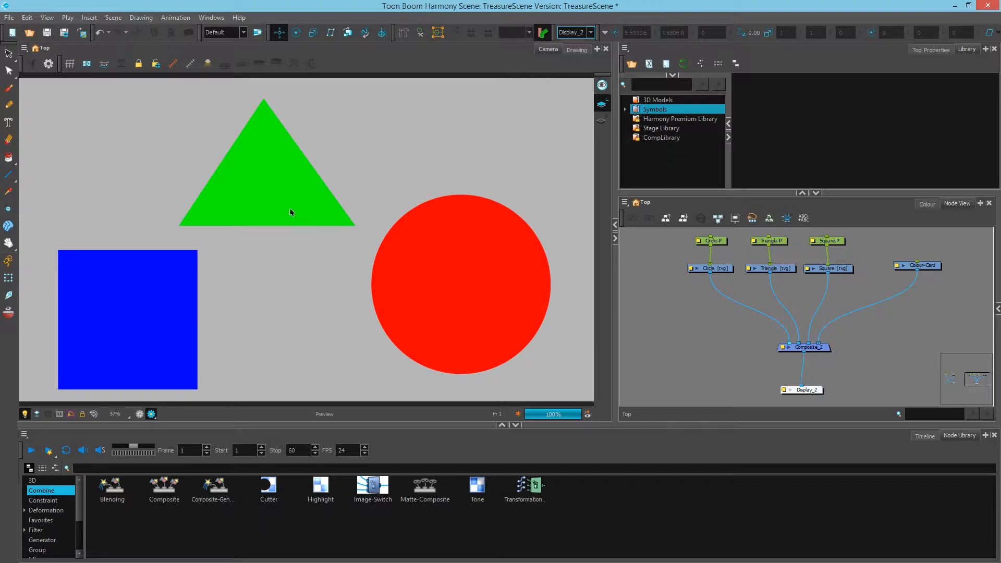
Turn off the rendered preview and move the red circle and blue square so both overlap the green triangle
click(141, 413)
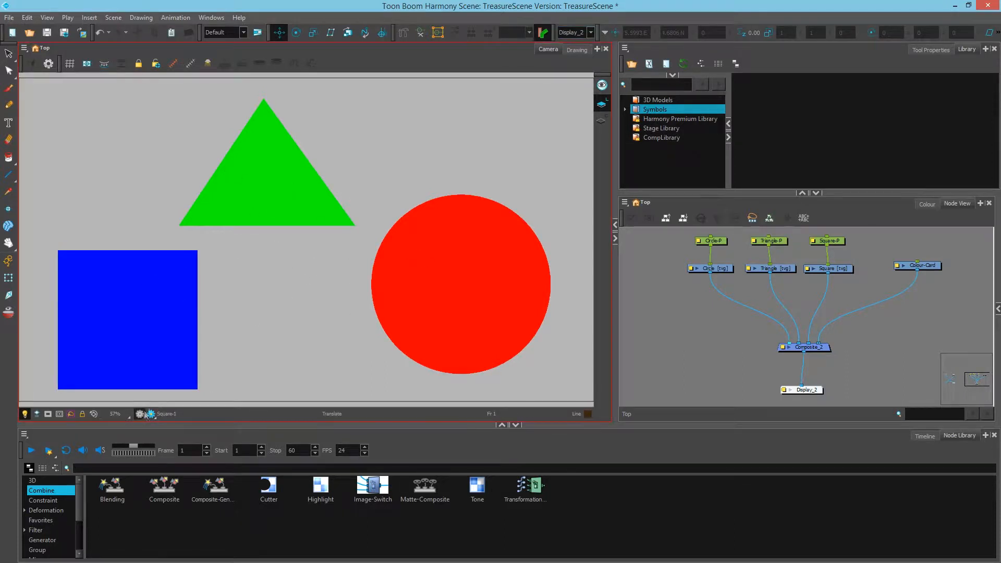
click(724, 240)
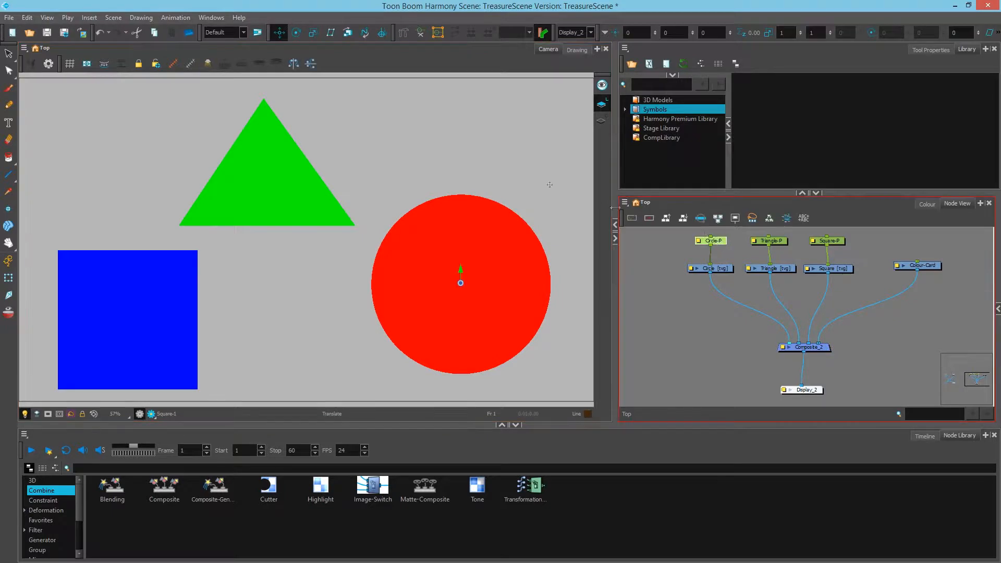
drag(462, 222, 376, 178)
click(131, 261)
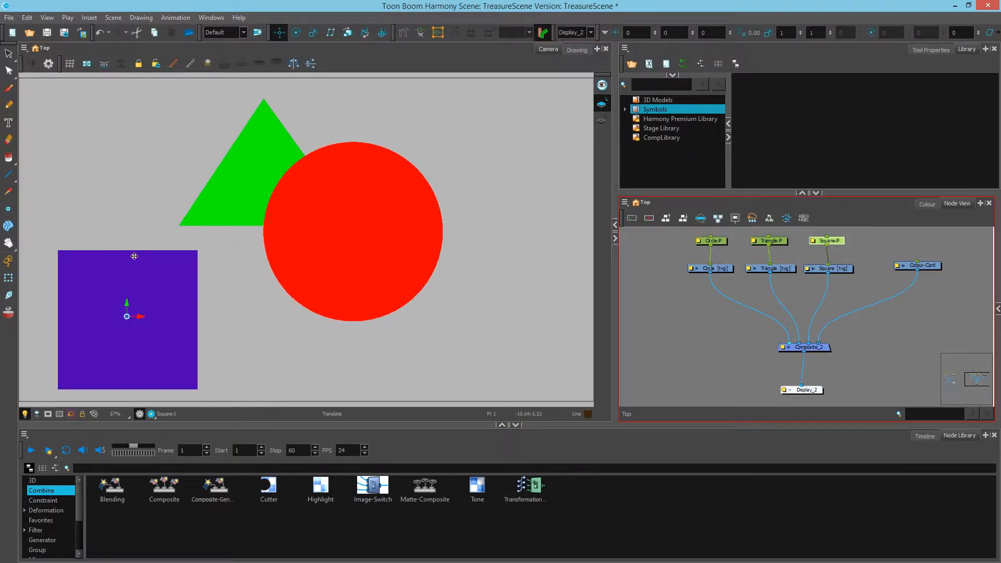
drag(178, 259, 281, 186)
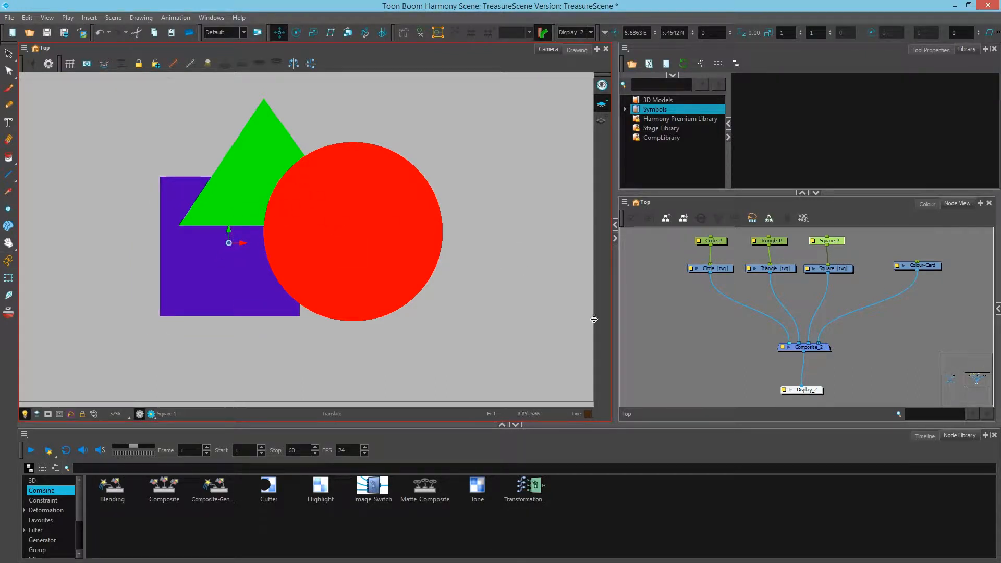
Add a Blending node to the node network, unconnected beside the Circle drawing's output
click(641, 318)
click(117, 495)
drag(117, 493, 664, 291)
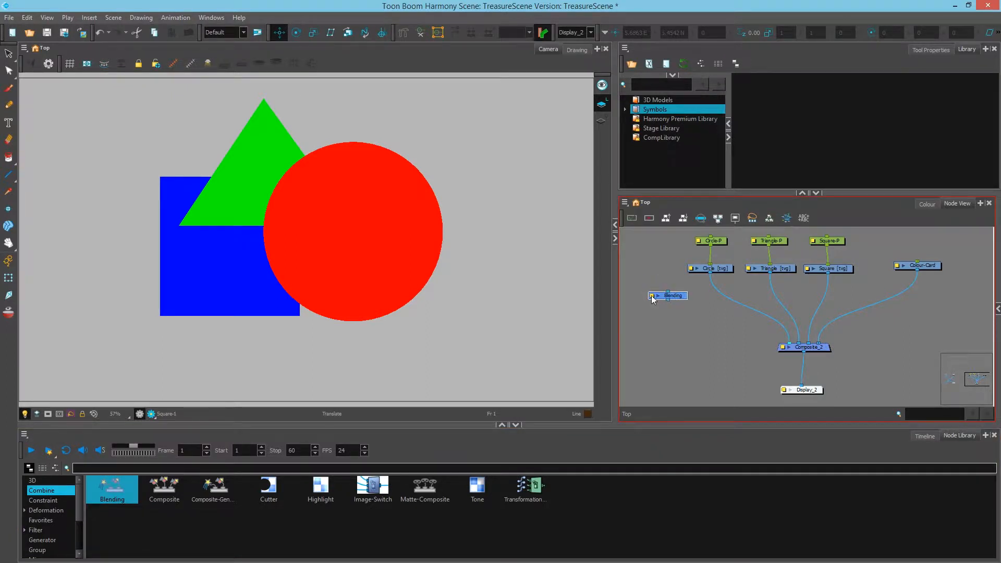
Open the Blending node's properties, browse the available blend modes, and set Blend Mode to Add
double_click(653, 297)
drag(650, 107, 633, 77)
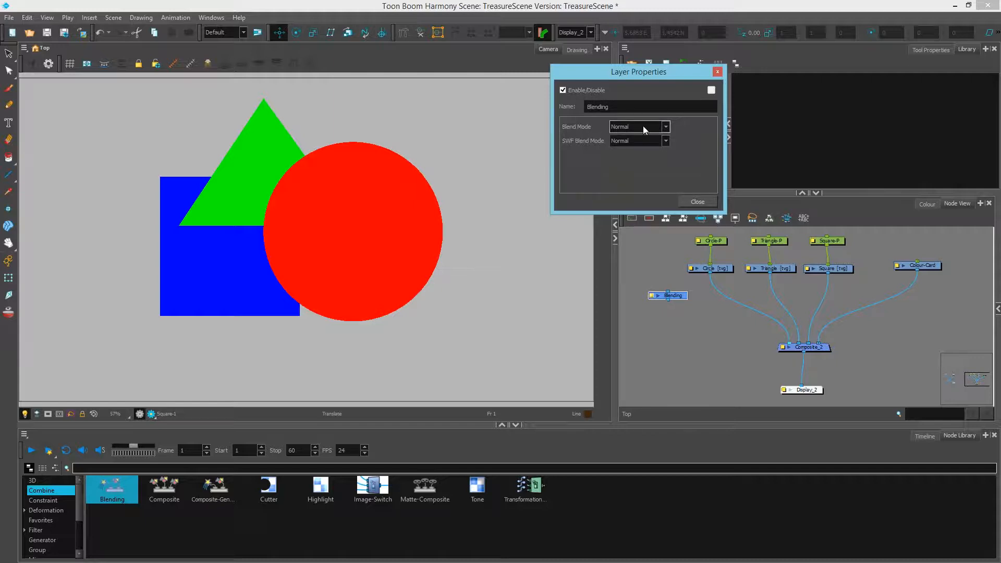
click(666, 127)
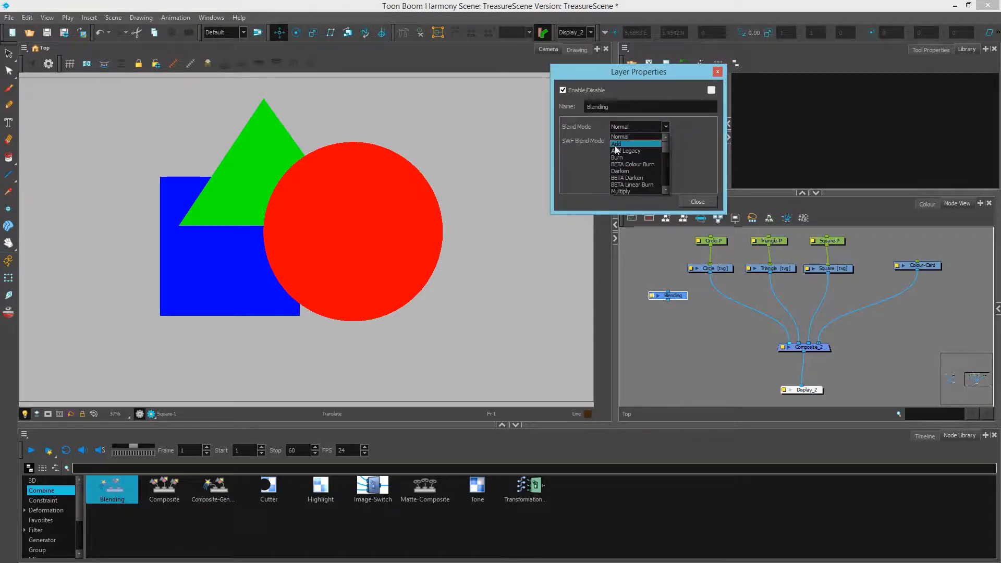
drag(666, 149, 665, 159)
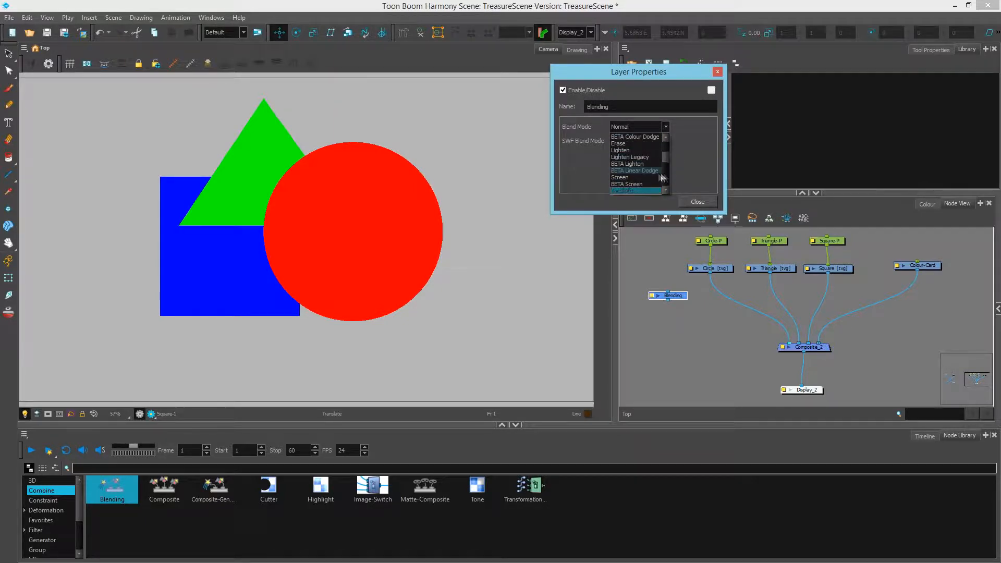
drag(666, 159, 669, 143)
click(687, 138)
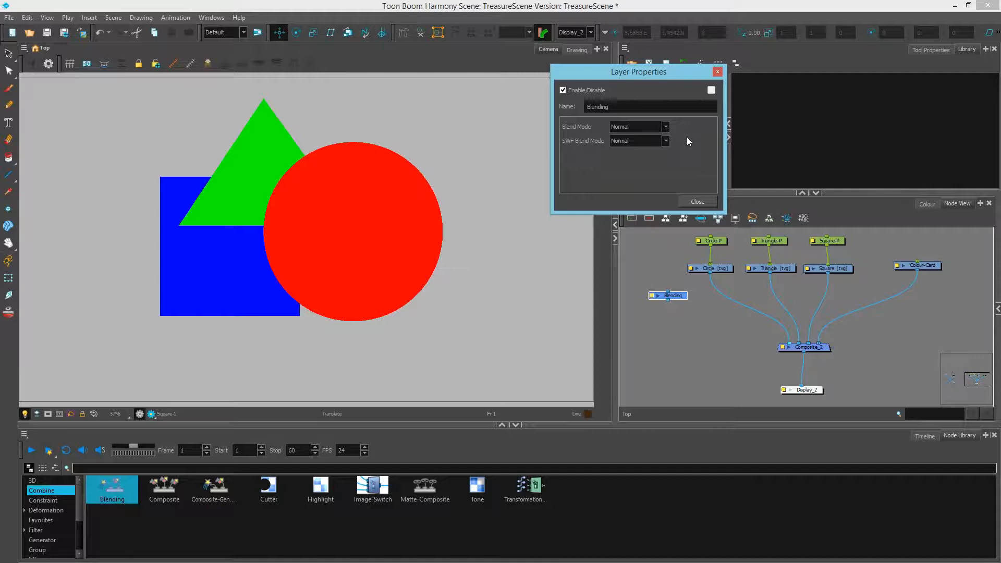
click(647, 127)
click(624, 144)
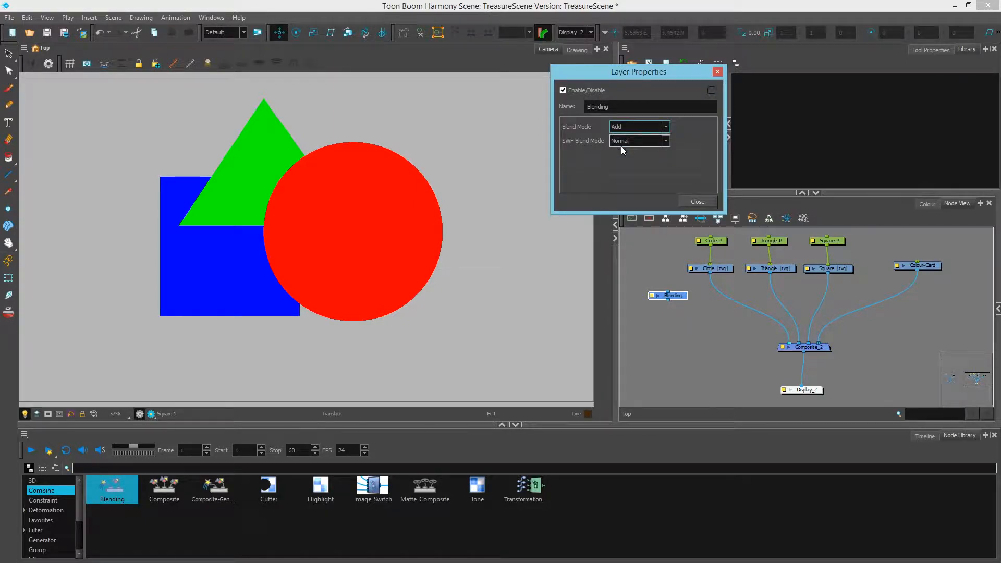
Insert the Blending node between the Circle drawing and Composite_2, and preview the result in Render View
click(675, 297)
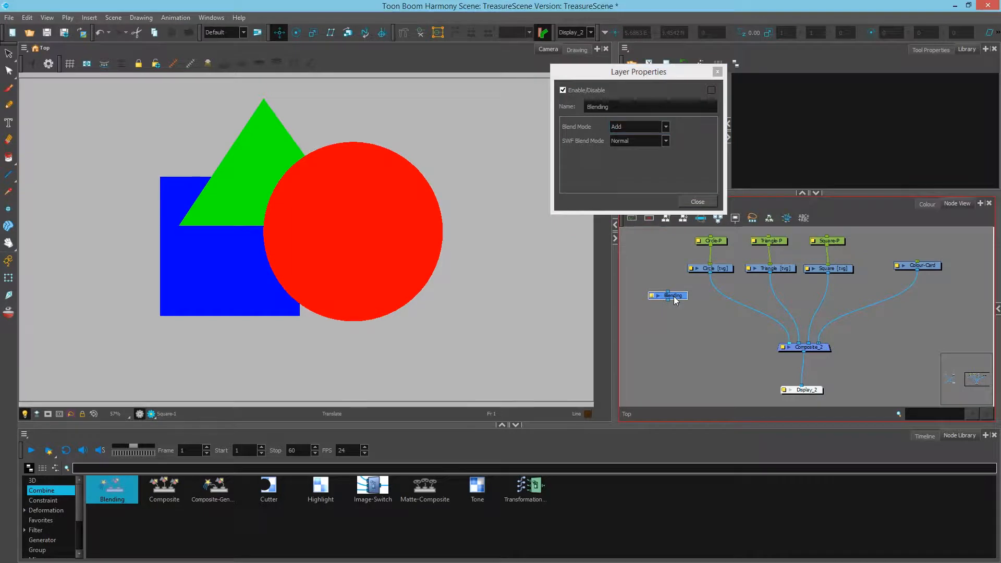
drag(675, 300, 722, 296)
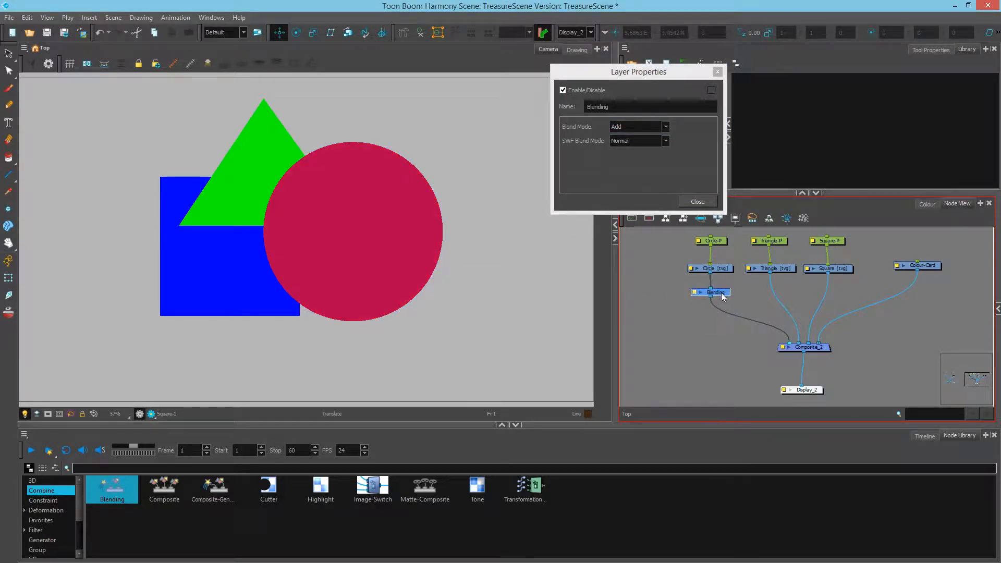
click(705, 315)
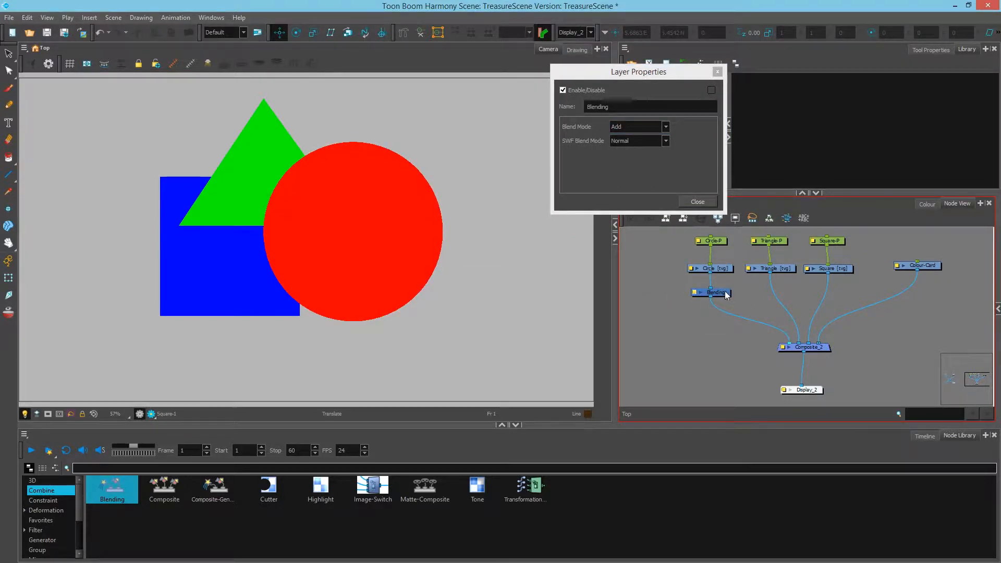
click(725, 292)
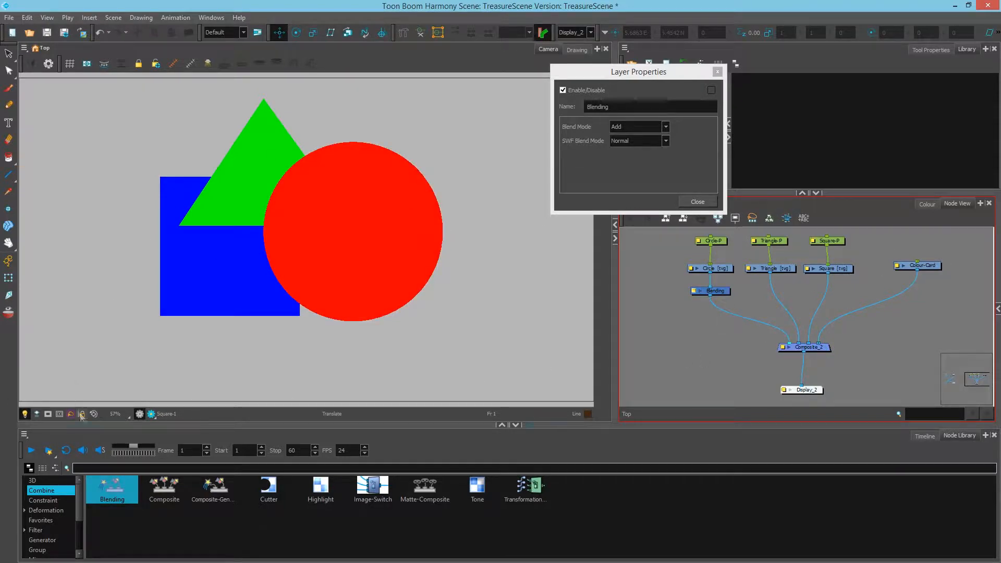
click(152, 414)
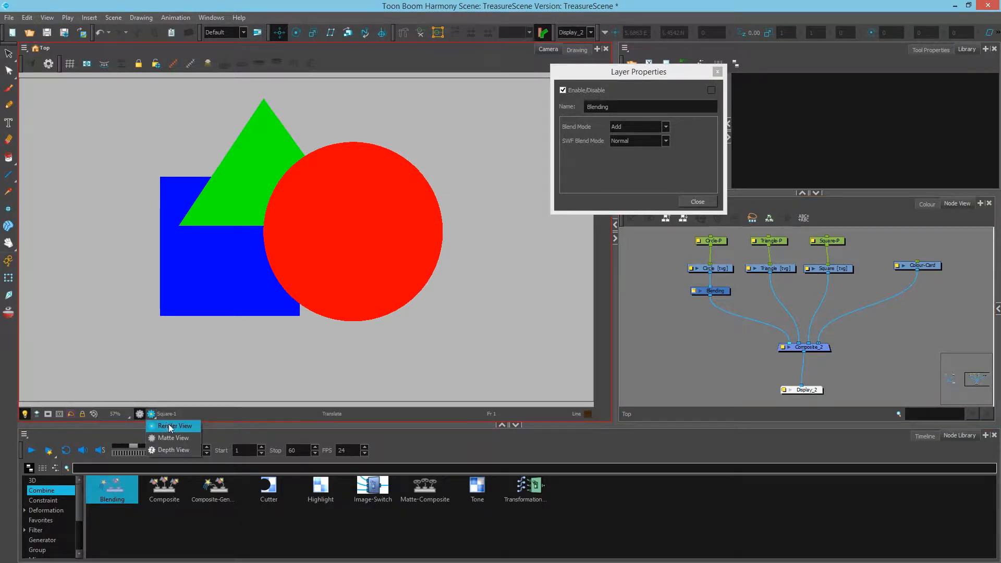
click(172, 426)
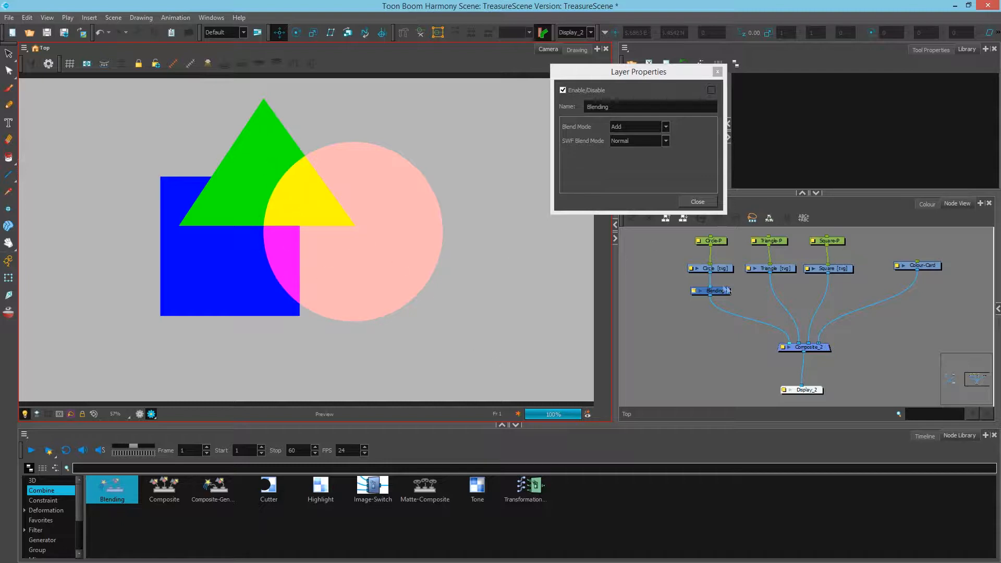
Set the Blending node's Blend Mode to Multiply, look through the remaining modes, and close its properties
click(666, 127)
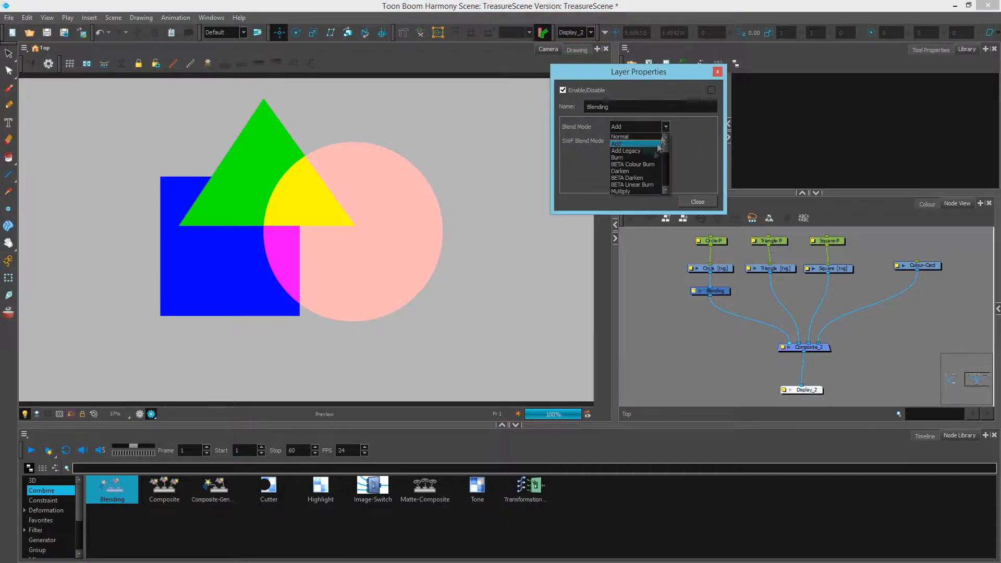
click(622, 190)
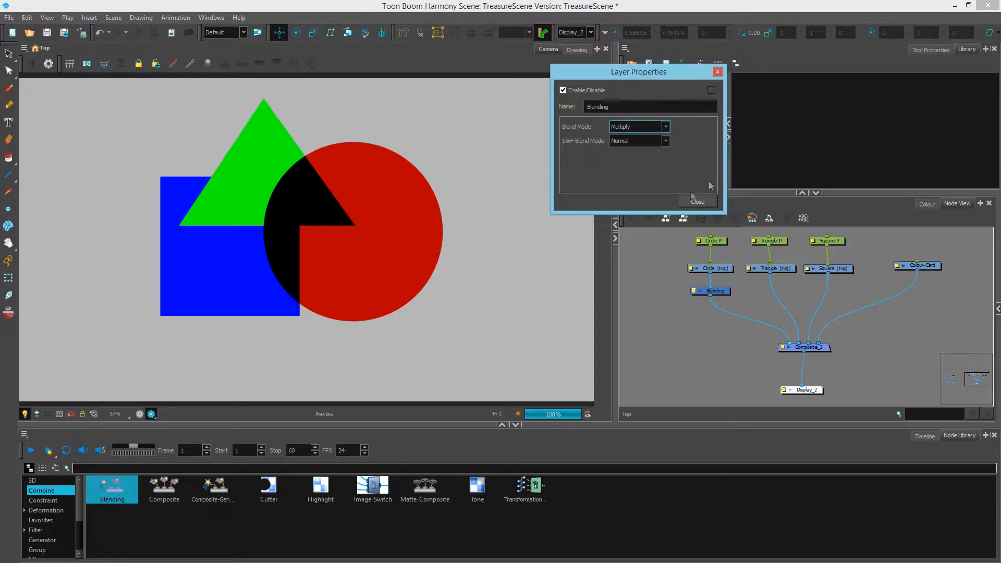
click(666, 127)
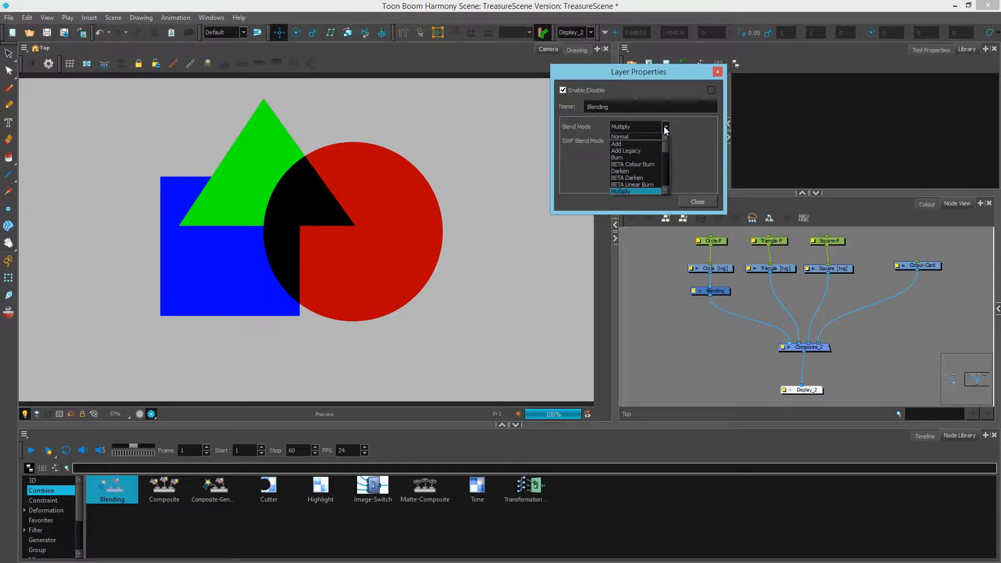
click(678, 140)
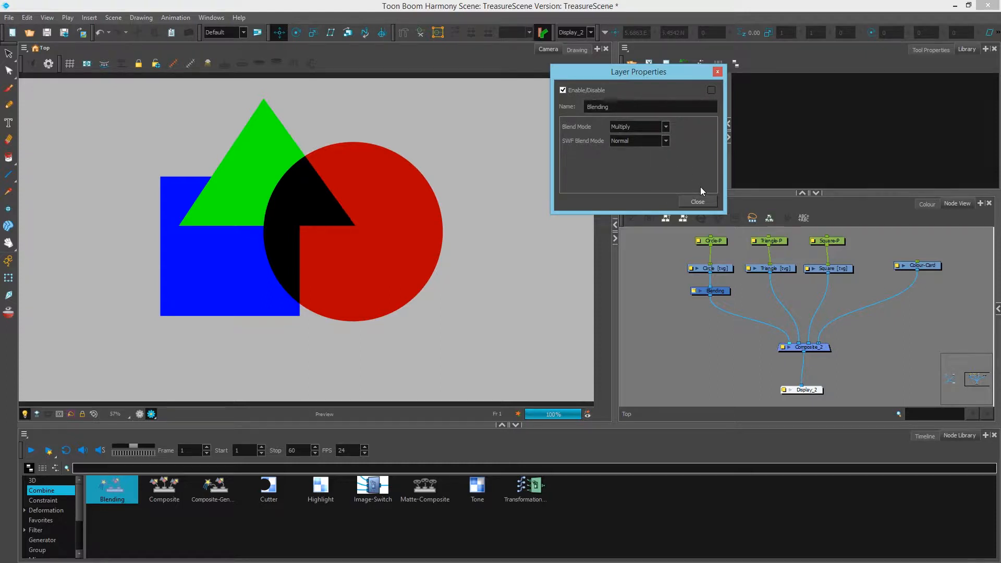
click(667, 128)
scroll(666, 154, down, 3)
drag(665, 153, 665, 166)
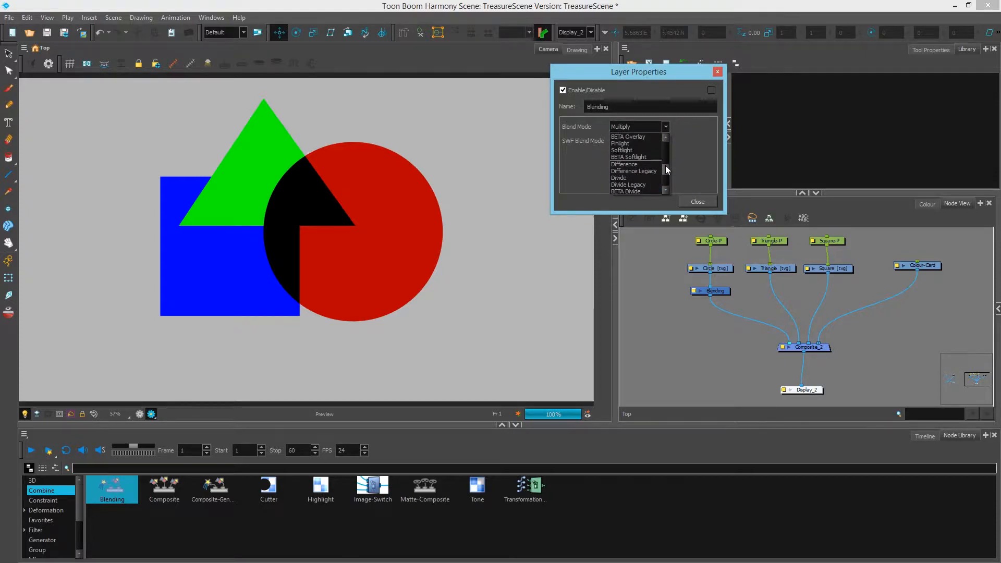
click(691, 180)
click(698, 203)
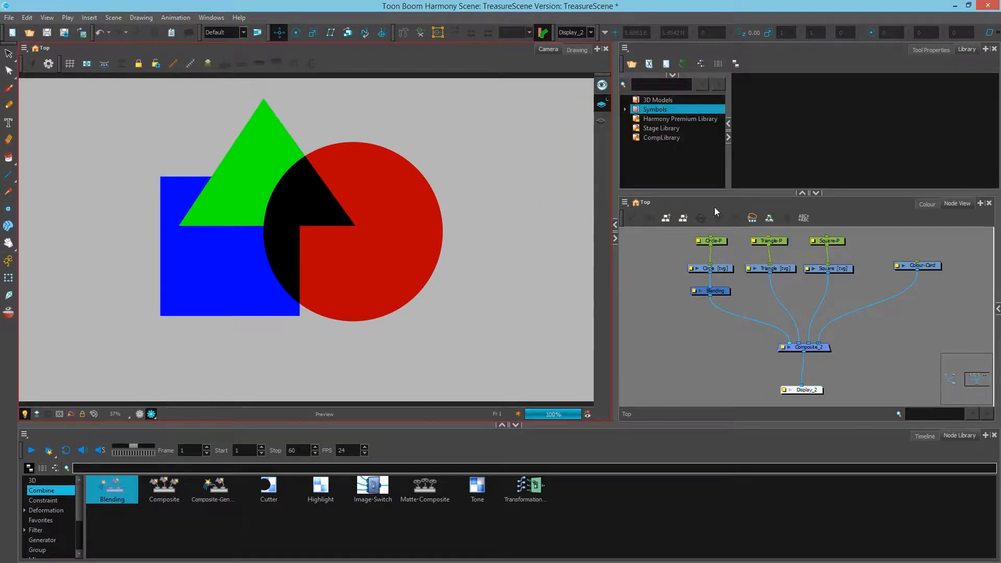
Add a Composite node that merges the Blending and Triangle outputs and feeds Composite_2
click(681, 321)
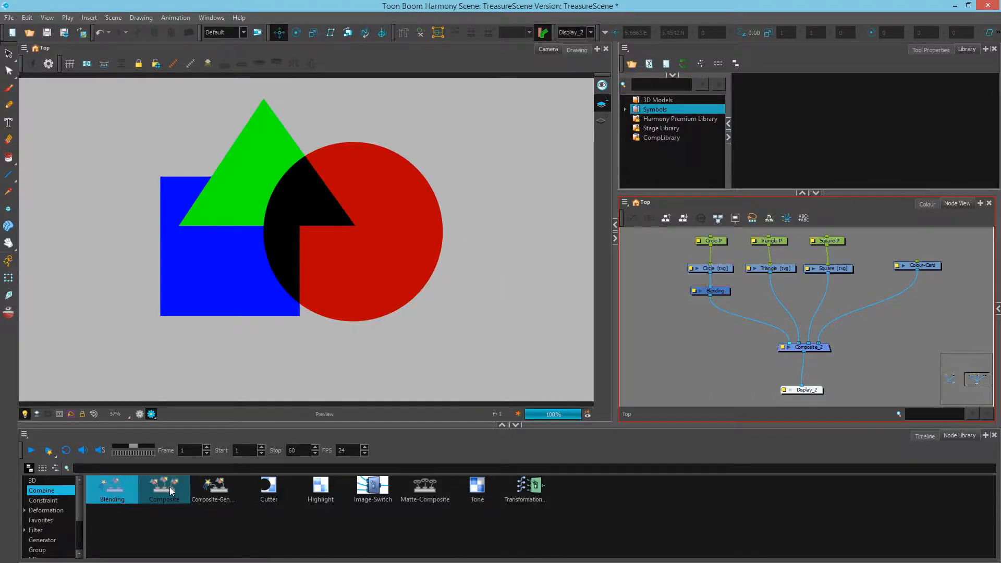
drag(164, 490, 754, 314)
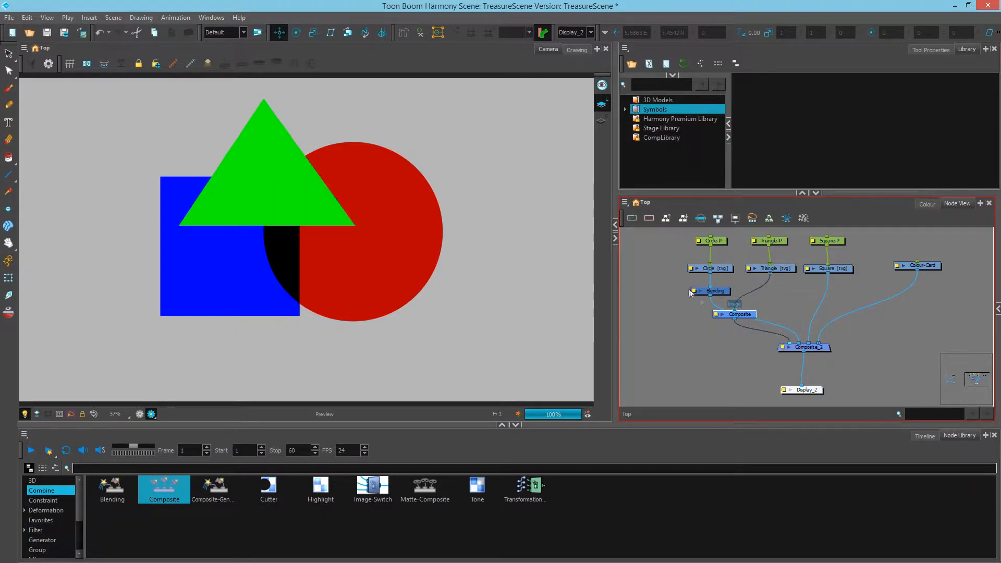
drag(800, 345, 756, 323)
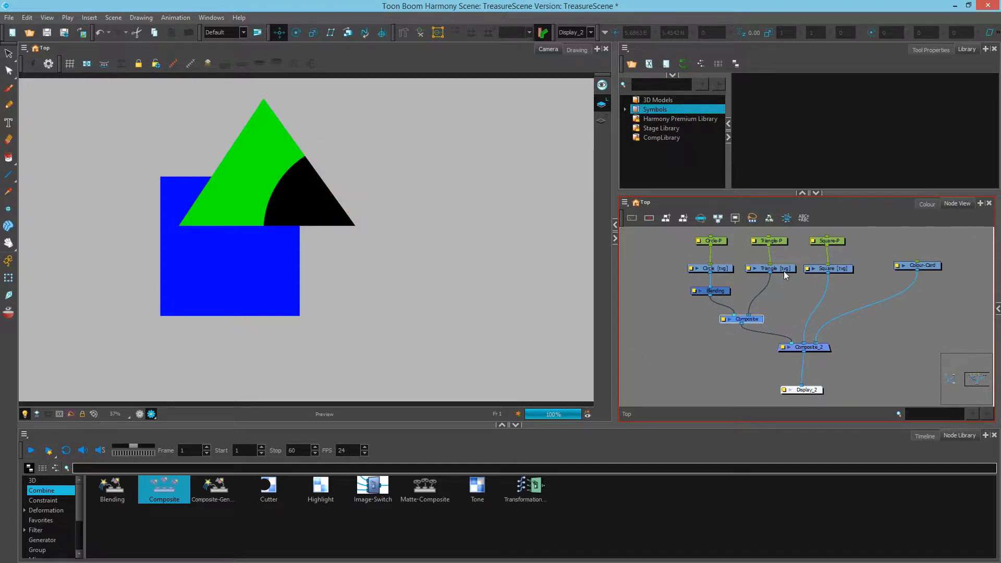
drag(757, 320, 764, 314)
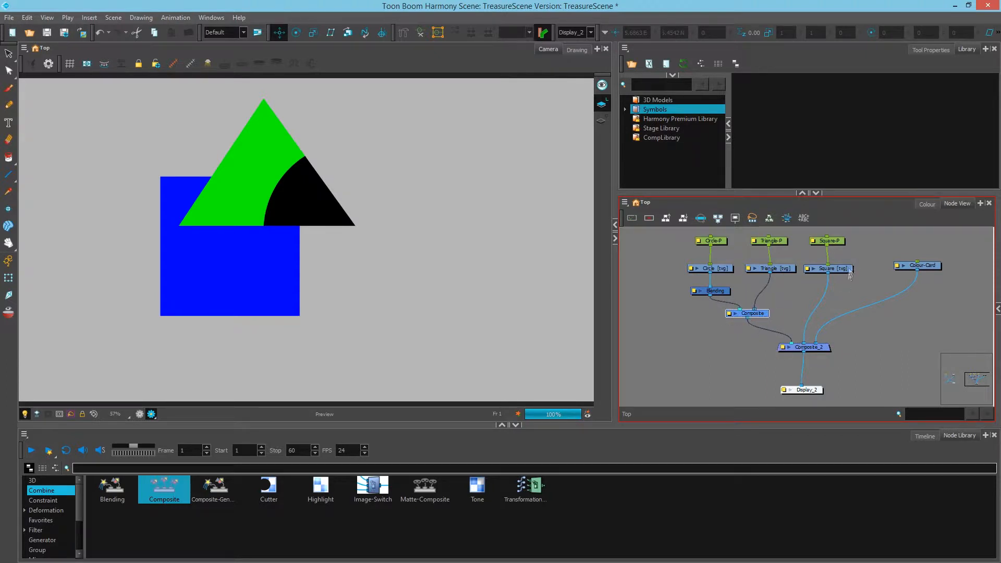
Open the new Composite node's properties and set its Mode to Pass Through
click(729, 314)
drag(629, 73, 546, 67)
click(546, 121)
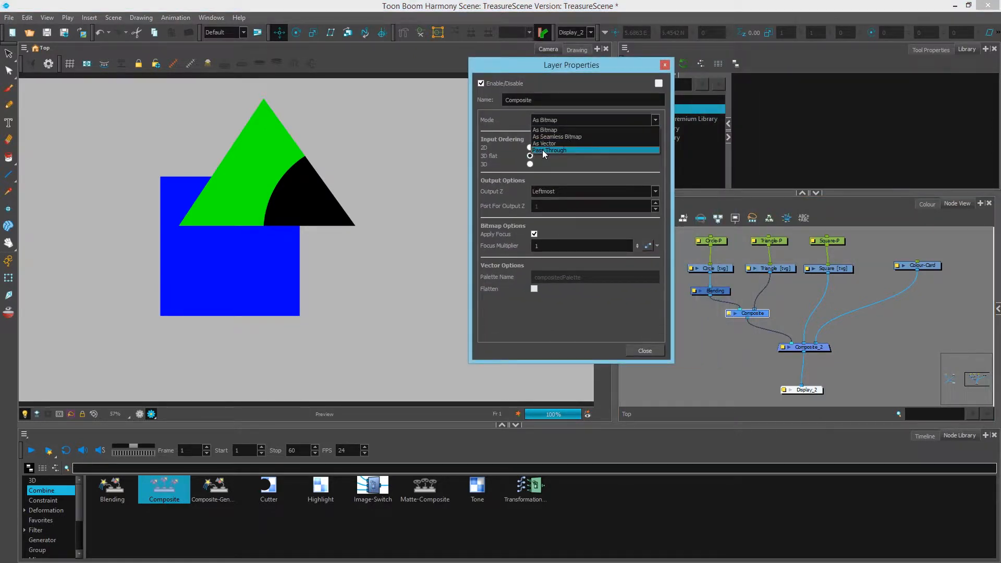
click(544, 151)
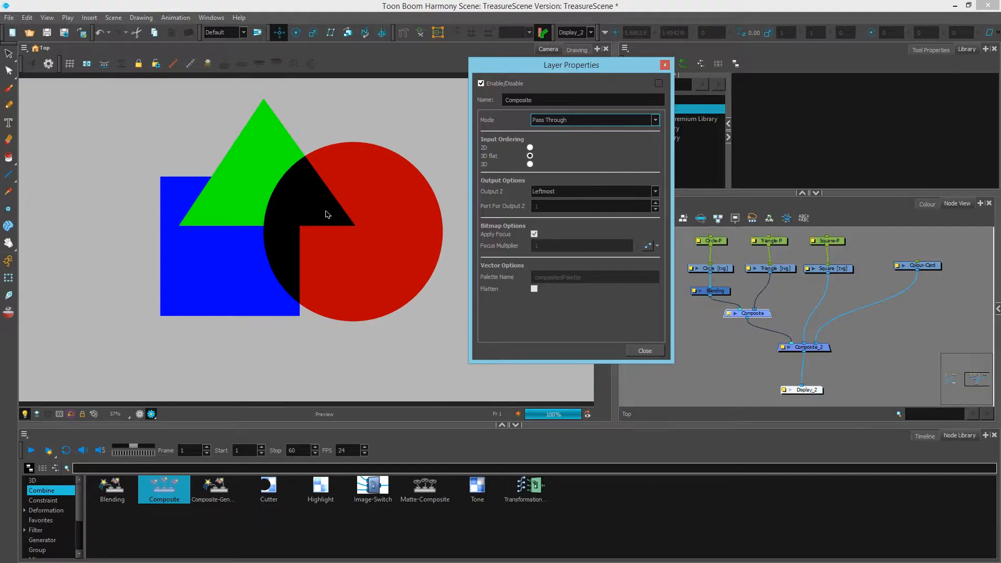
Nudge the new Composite node within the network and set its Mode to As Bitmap
drag(762, 317, 755, 319)
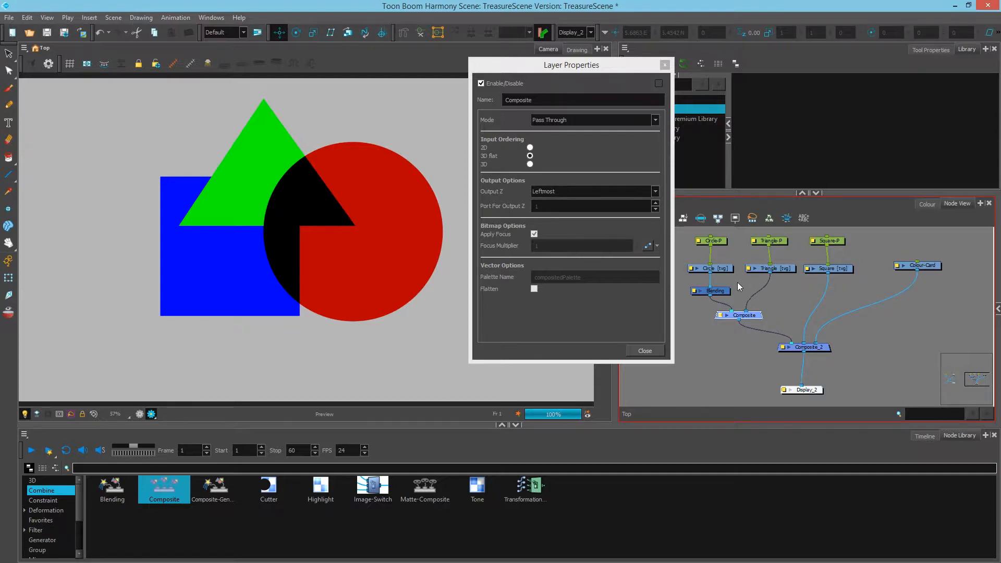
drag(756, 315, 760, 316)
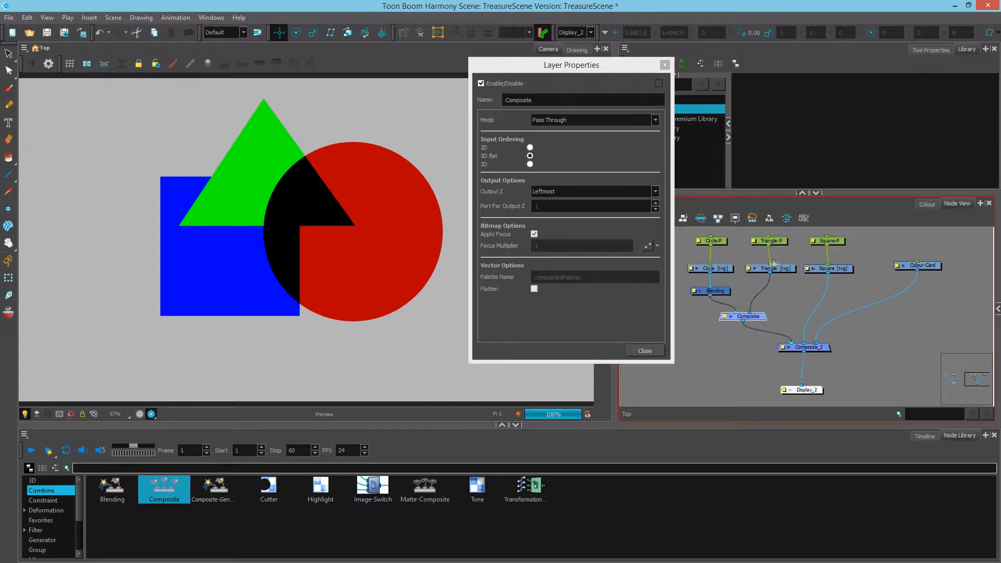
click(570, 123)
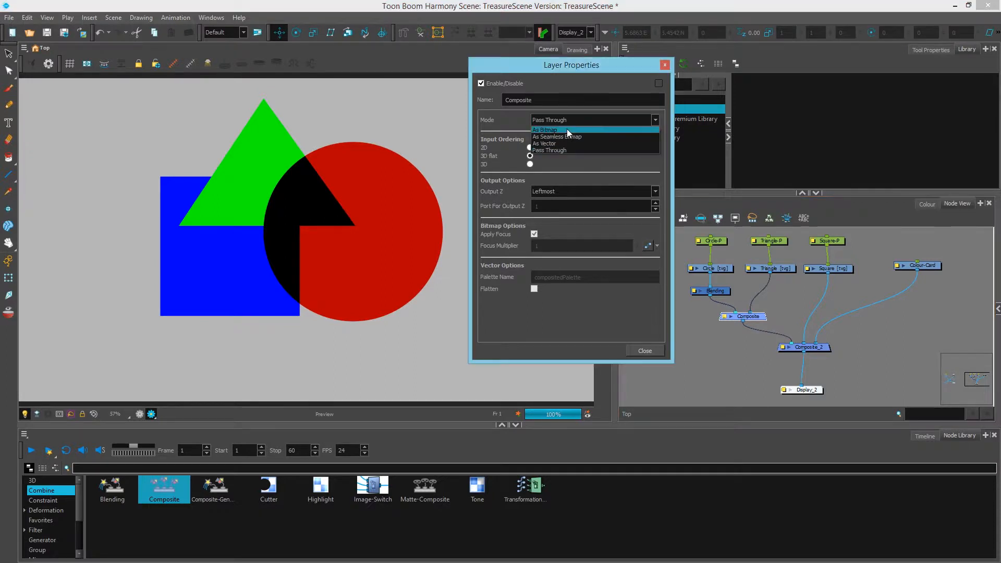
click(567, 129)
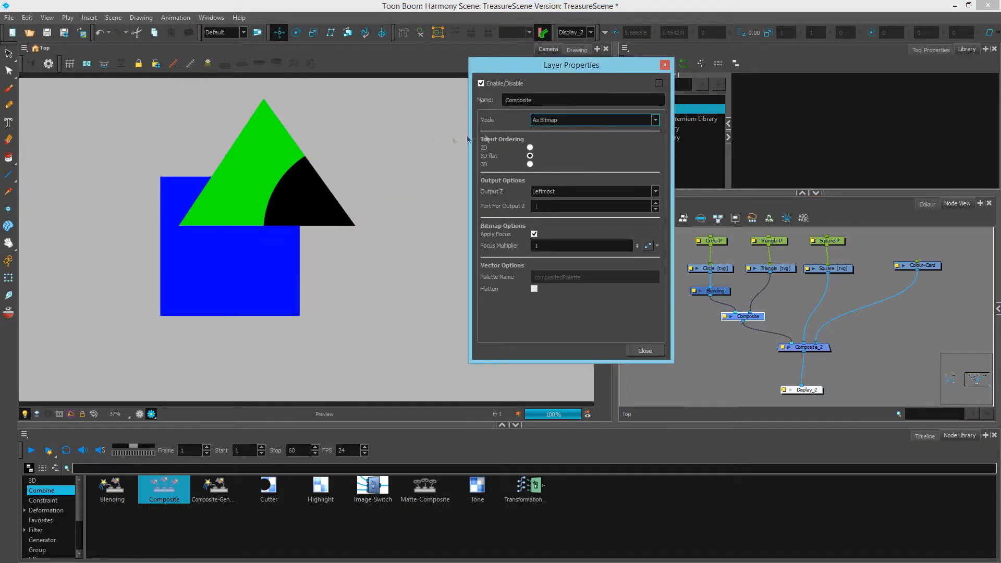
Return the Camera view to OpenGL mode and delete the Blending and Composite nodes feeding Composite_2
click(637, 350)
click(675, 345)
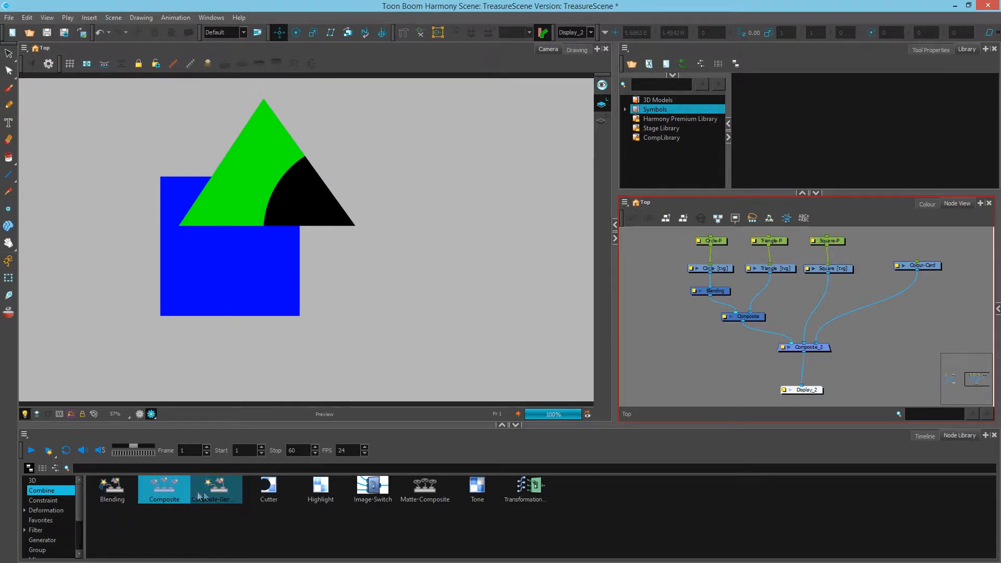
click(139, 414)
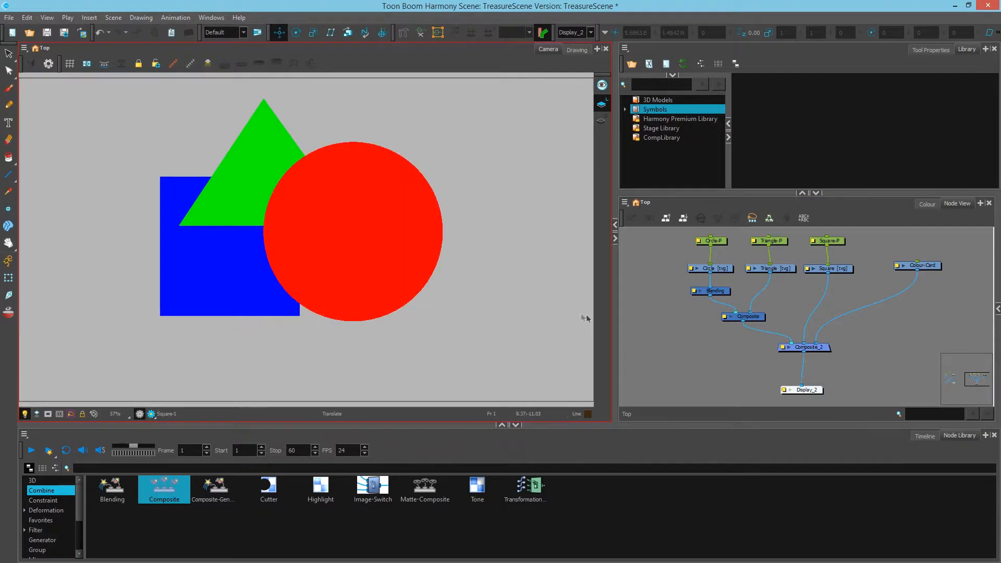
mouse_move(739, 312)
mouse_down()
mouse_move(683, 339)
mouse_move(749, 329)
mouse_move(745, 320)
mouse_move(792, 345)
mouse_move(695, 317)
mouse_move(688, 290)
mouse_move(790, 344)
mouse_up()
key(Delete)
Add an unconnected Composite node and a Composite-Generic node beside Composite_2 to compare their input ports
drag(164, 488, 657, 337)
drag(216, 488, 721, 345)
click(694, 343)
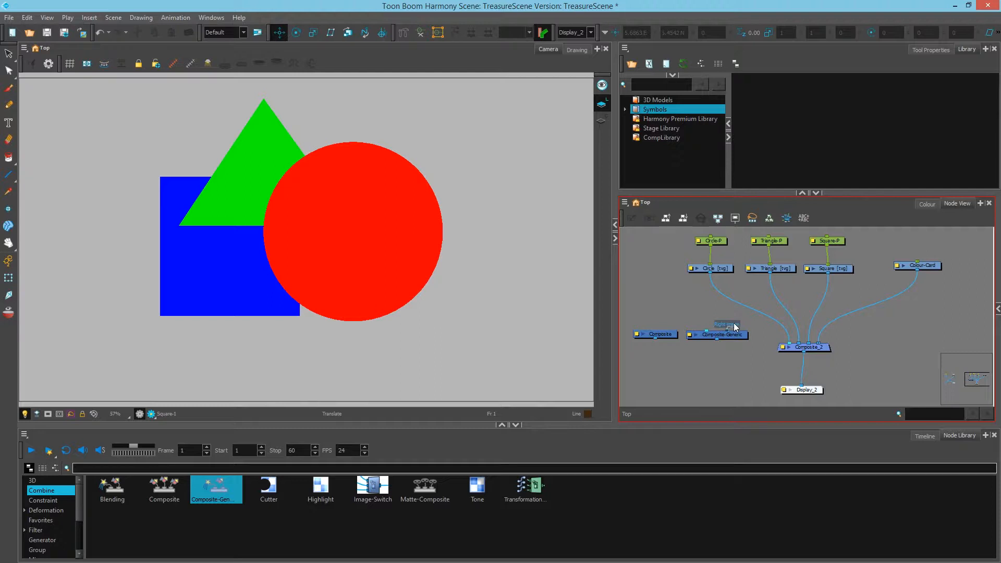
click(665, 335)
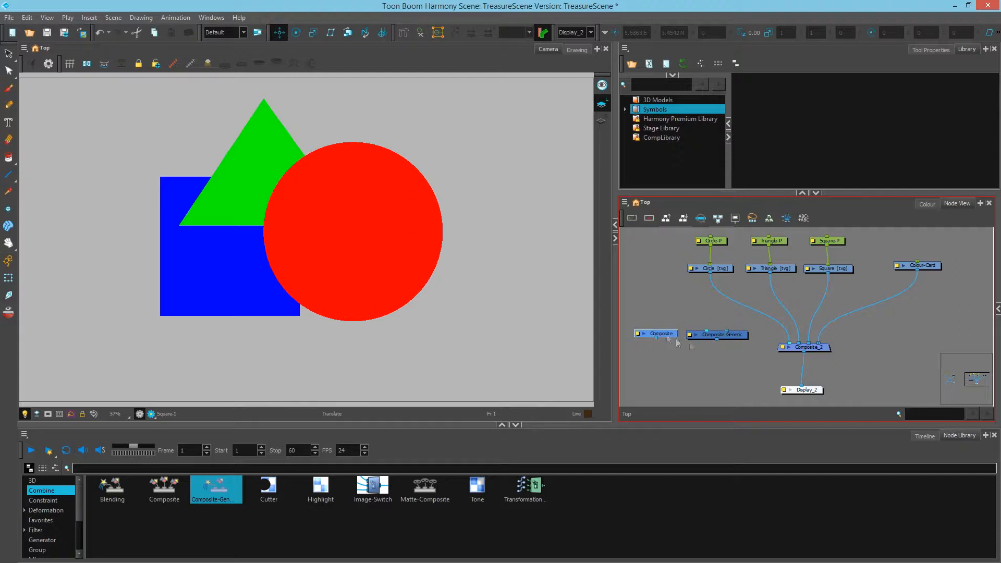
click(813, 348)
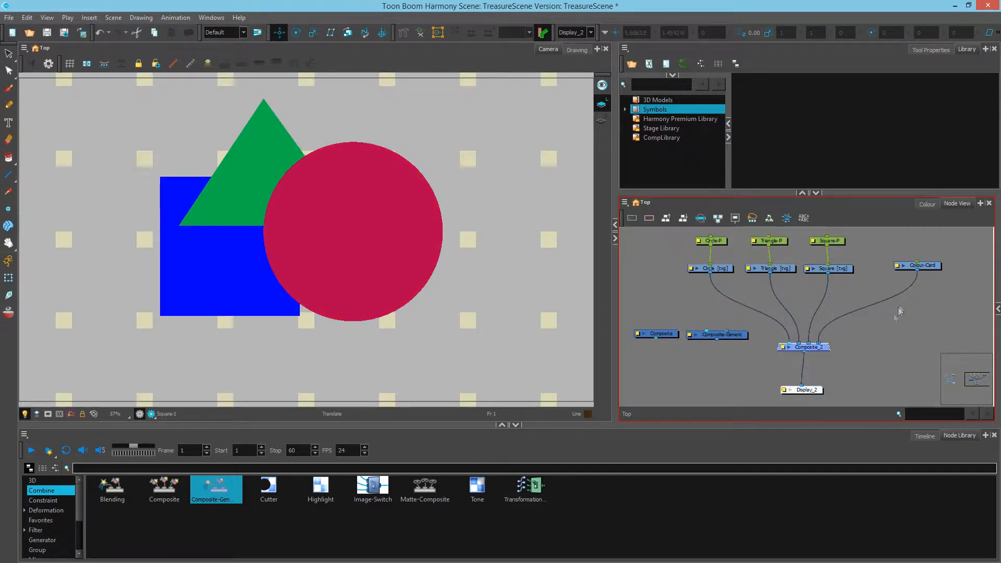
click(905, 322)
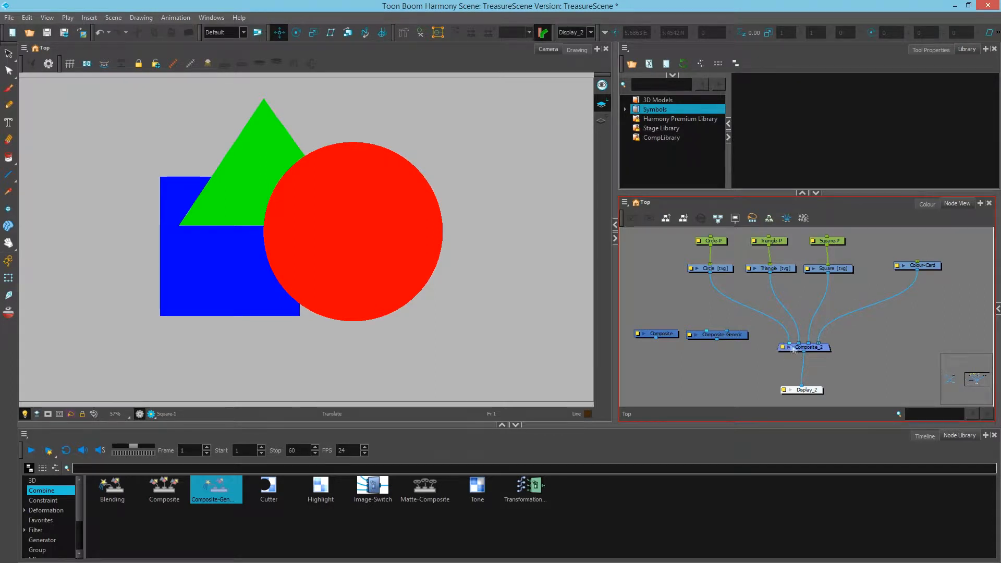
Place the Composite-Generic node below Square and Colour-Card, and route both of their outputs through it into Composite_2
drag(733, 335, 711, 315)
click(672, 291)
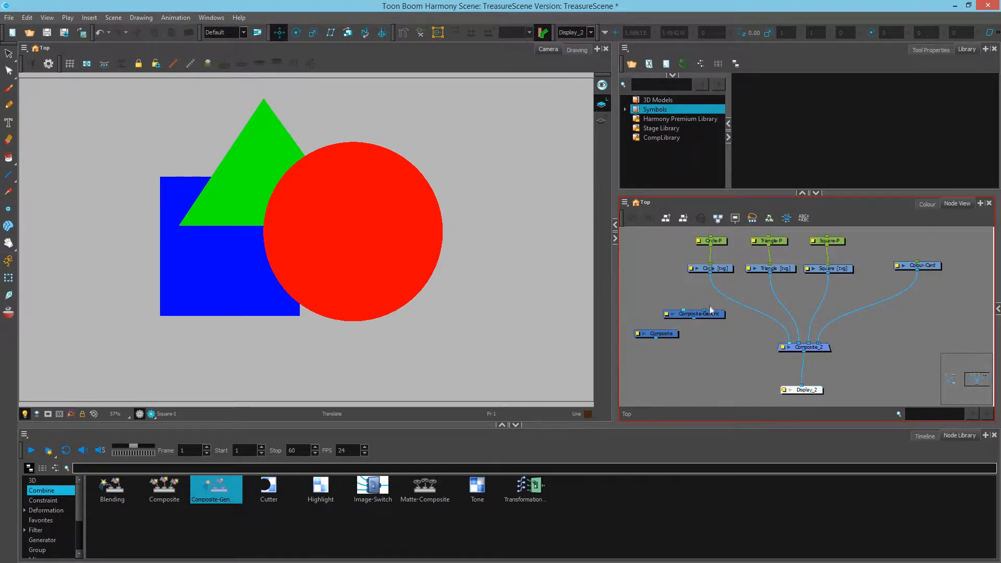
drag(669, 345, 684, 392)
drag(713, 318, 874, 300)
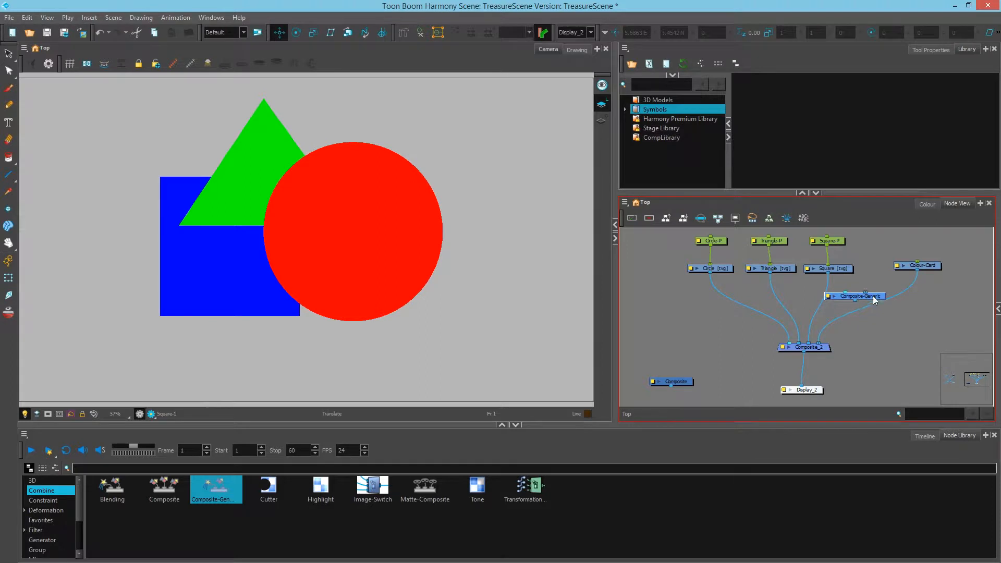
drag(829, 273, 846, 293)
drag(917, 271, 858, 335)
drag(860, 296, 853, 301)
Review the Alpha Operation options in the Composite-Generic node's properties and close them
click(816, 298)
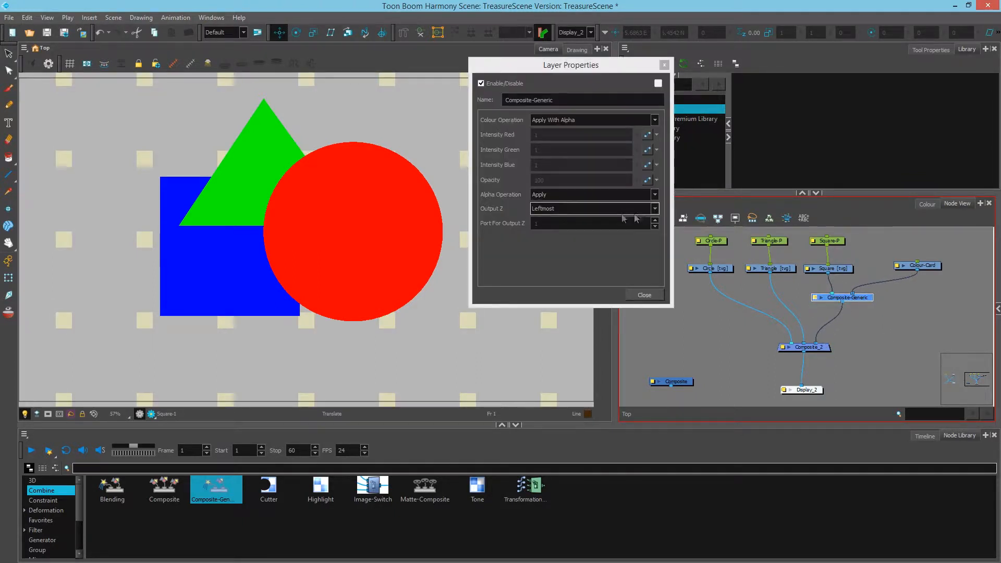
click(550, 196)
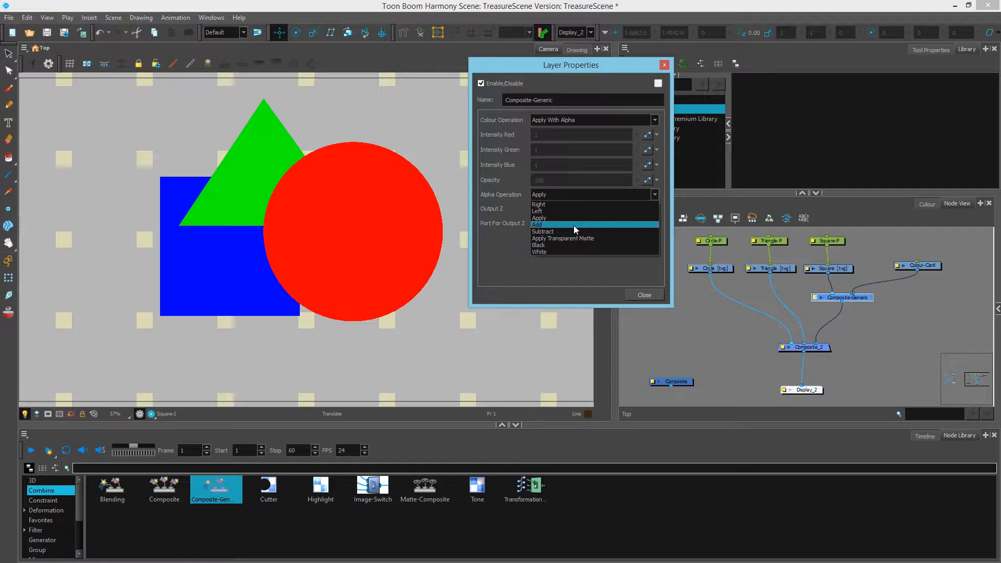
click(637, 292)
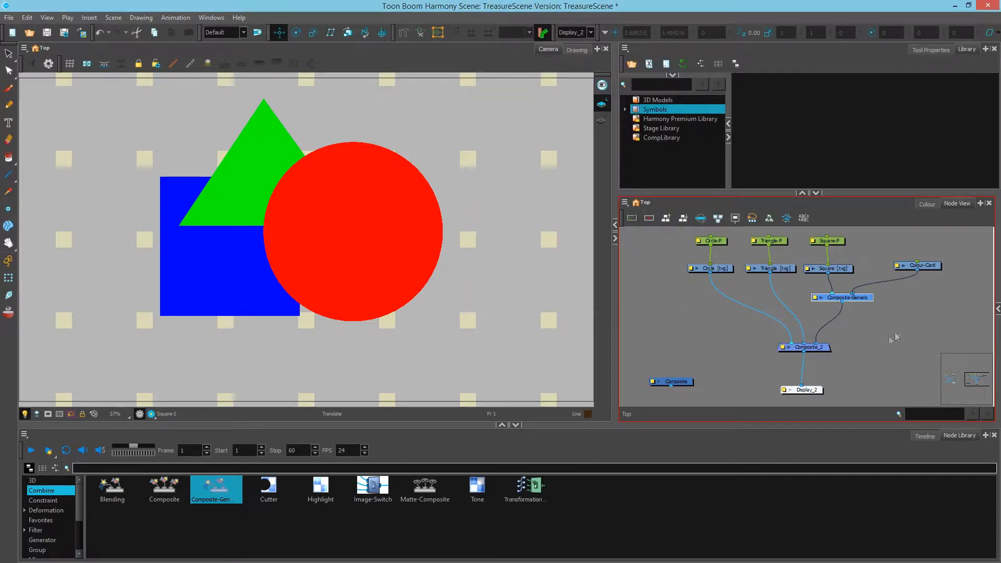
Move the spare Composite node closer to Composite_2 and review the Mode options in its properties
drag(677, 387, 706, 342)
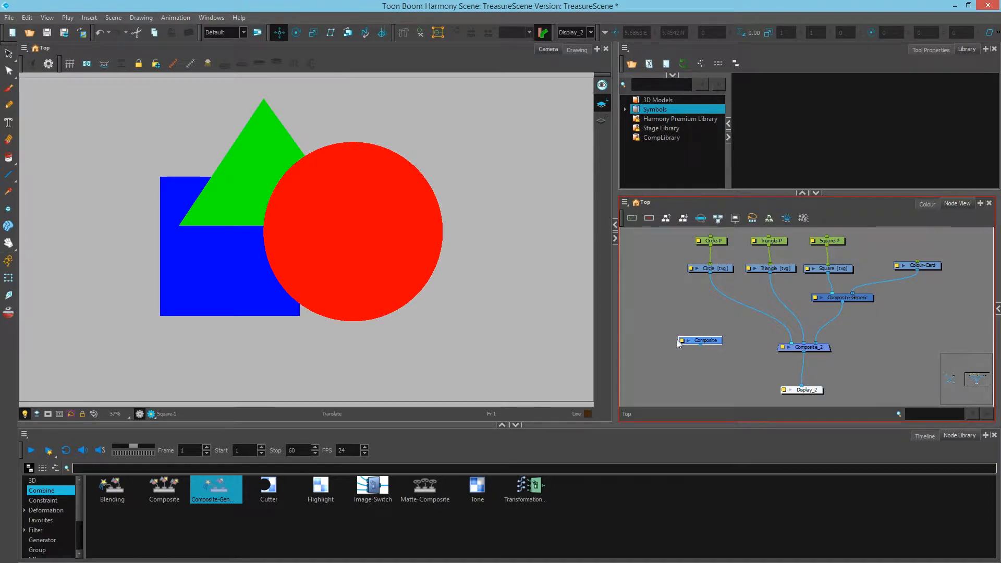
double_click(686, 341)
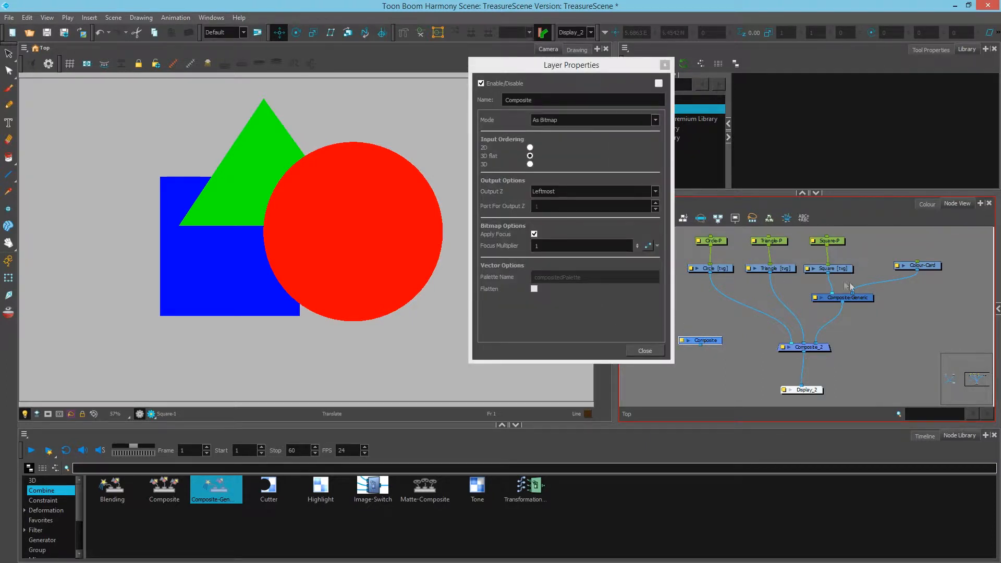
click(557, 121)
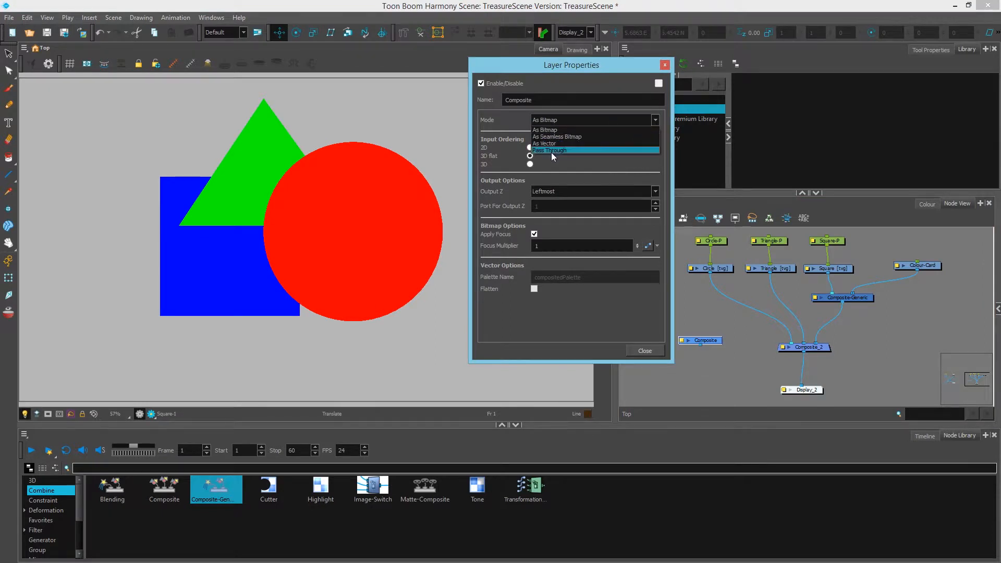
click(484, 146)
click(646, 351)
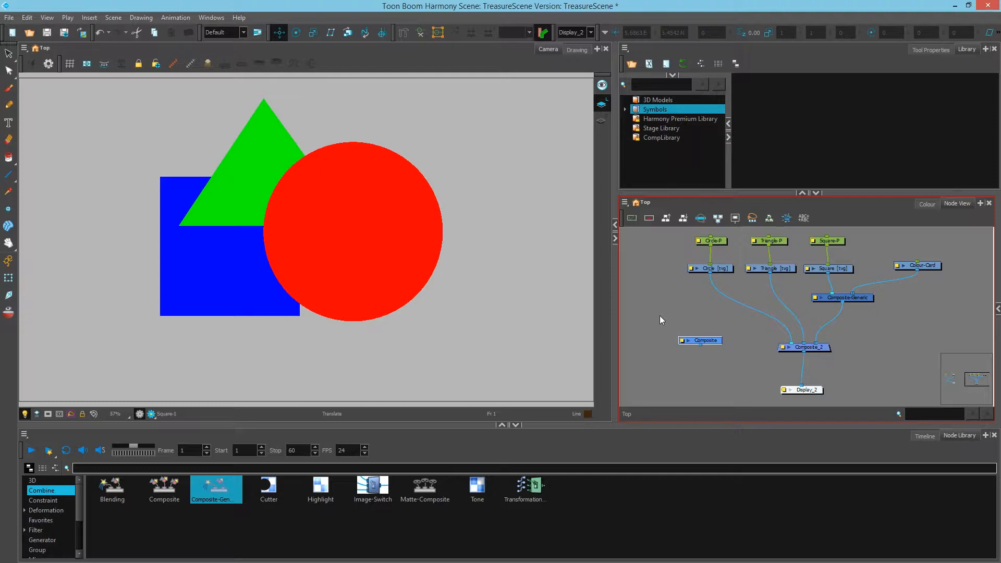
Delete the spare Composite node and the Composite-Generic node from the network
key(Delete)
click(818, 296)
key(Delete)
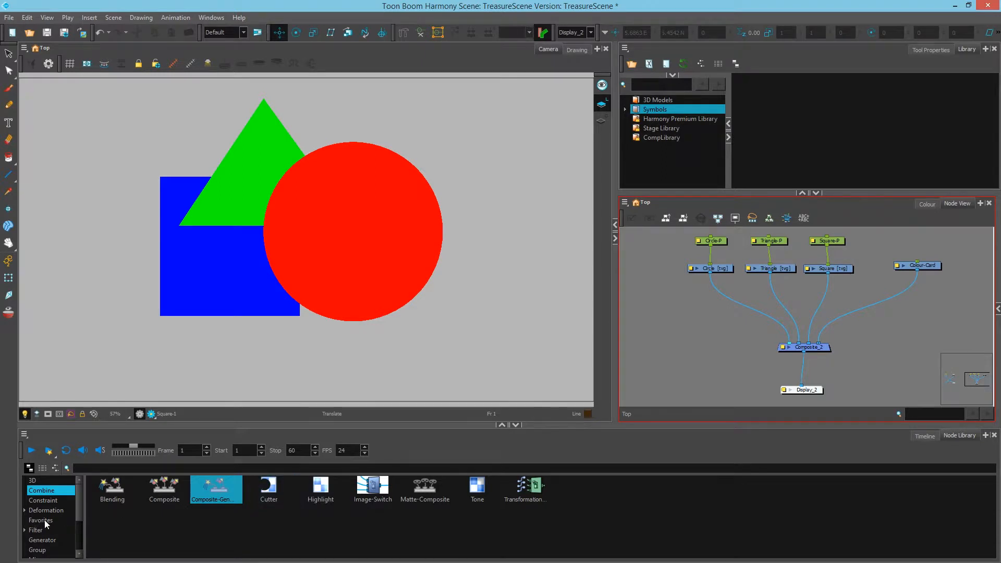
Go to the Character and BG part of the network and switch the active display to Display
click(314, 490)
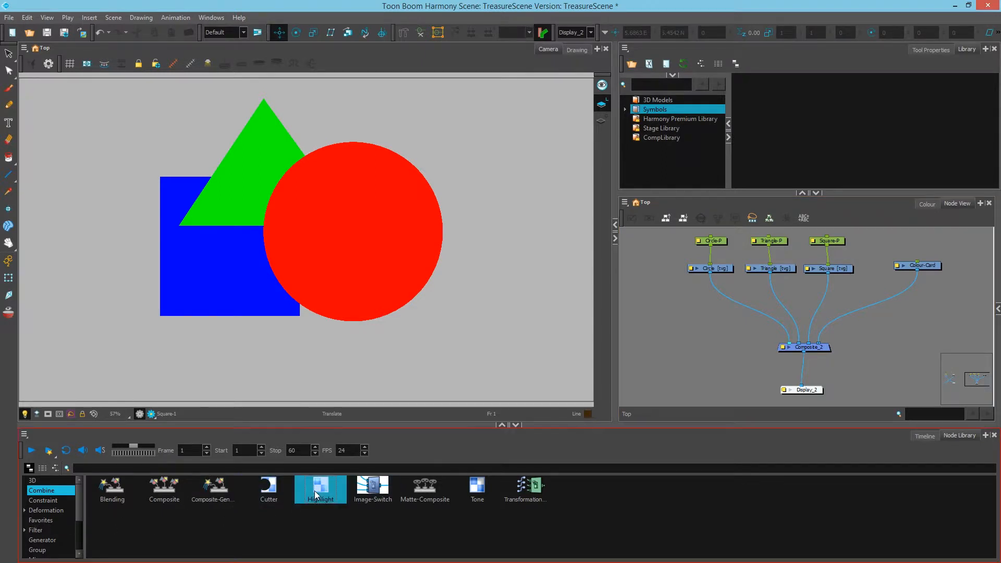
click(487, 492)
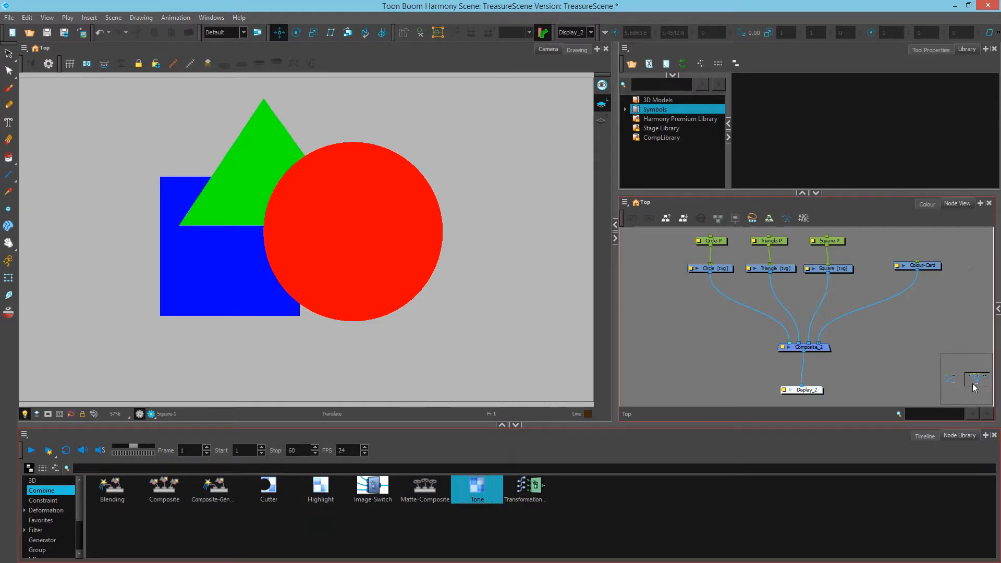
click(950, 381)
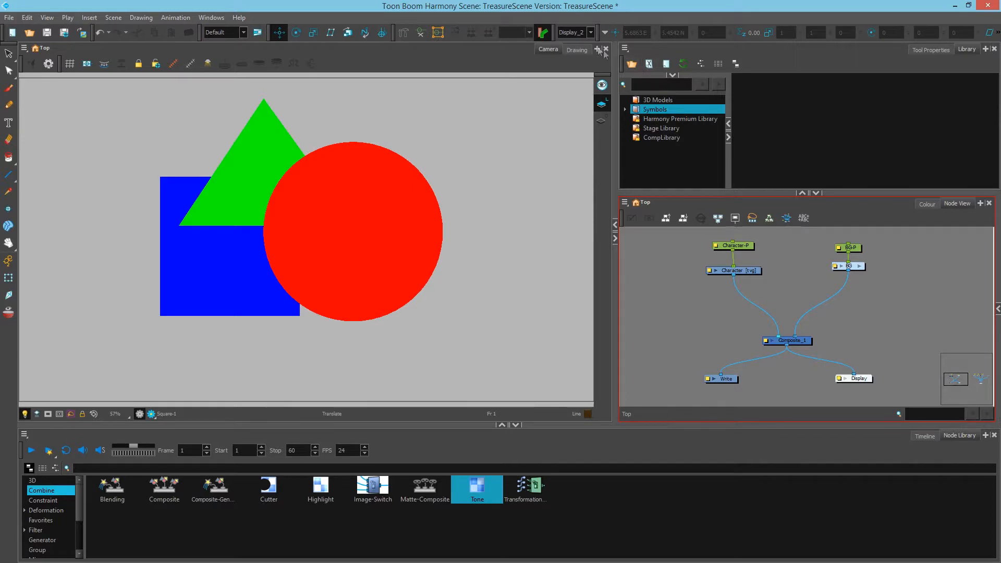
click(583, 32)
click(582, 52)
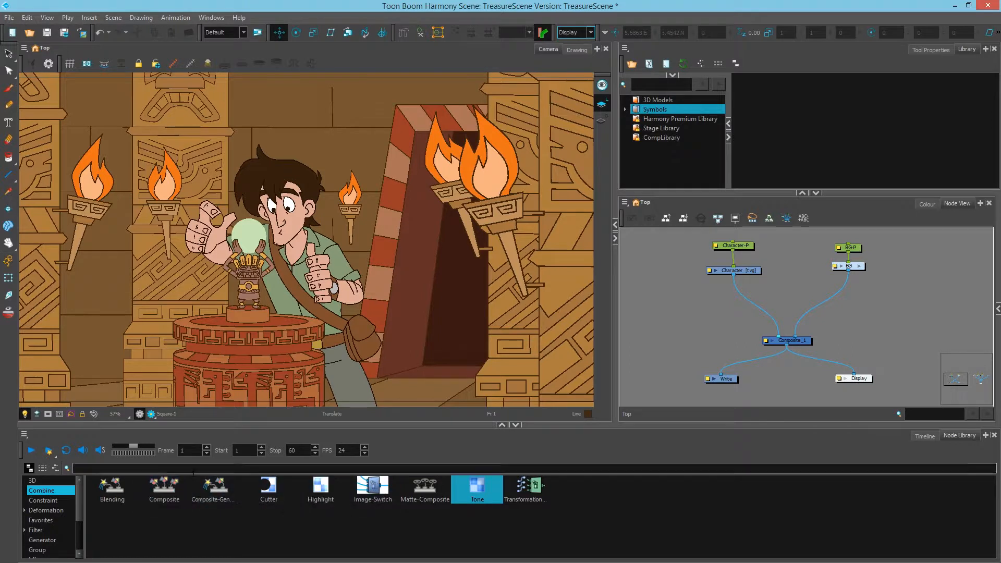
Insert a Highlight node on the connection between Character and Composite_1
drag(321, 487, 746, 308)
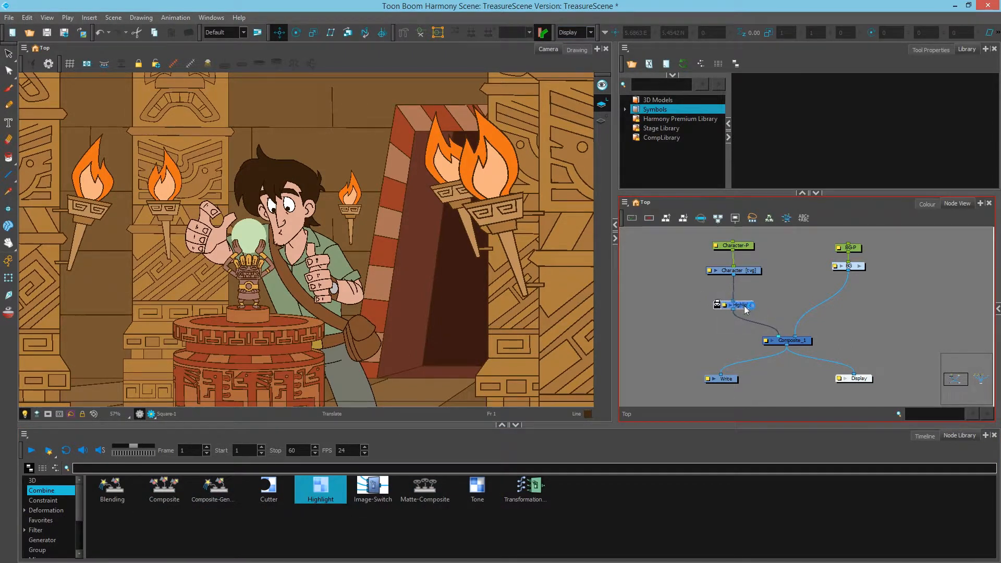
scroll(736, 290, up, 3)
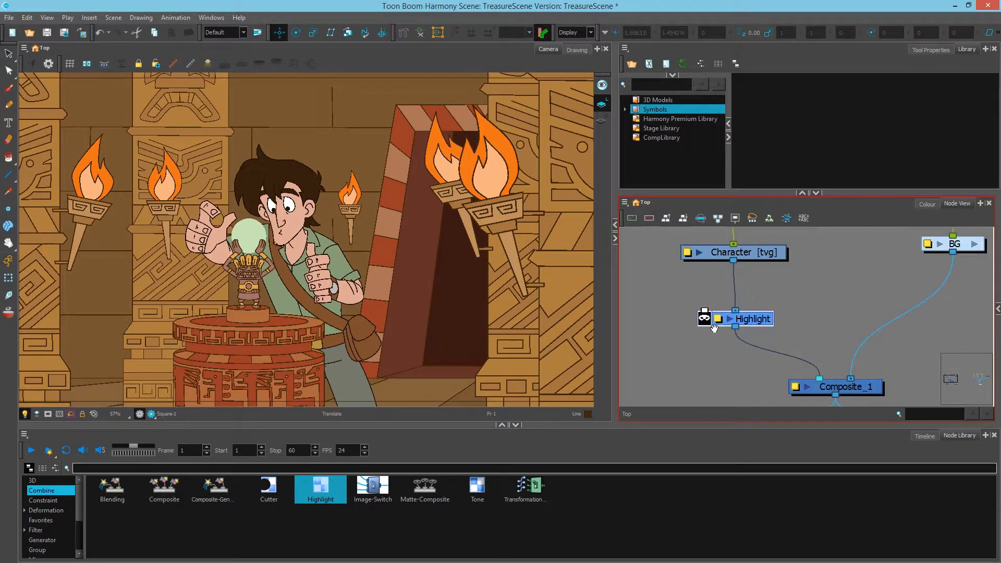
drag(789, 324, 792, 324)
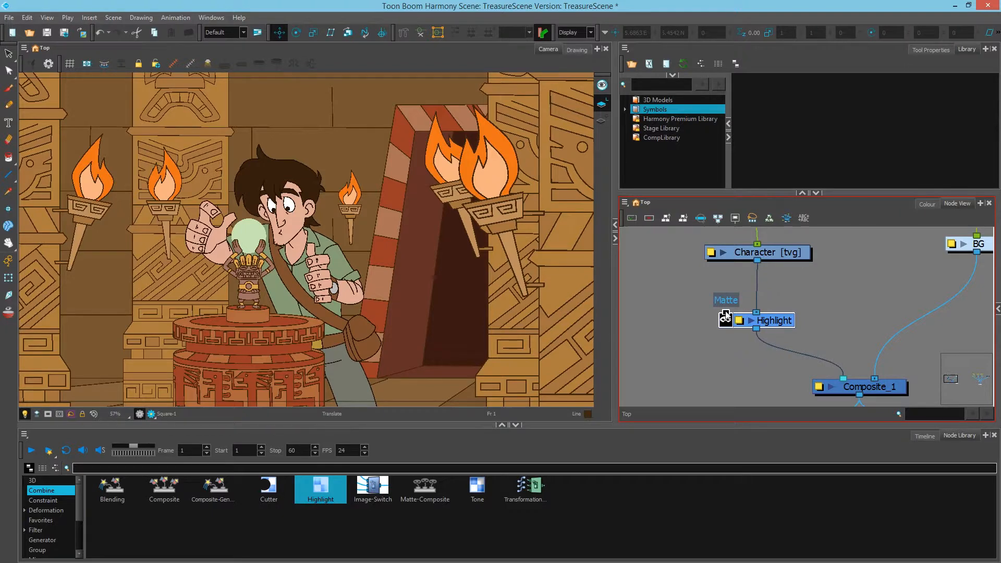
Bring the Circle drawing and its peg from the shapes network over beside the Character node
scroll(727, 317, down, 6)
drag(809, 310, 791, 322)
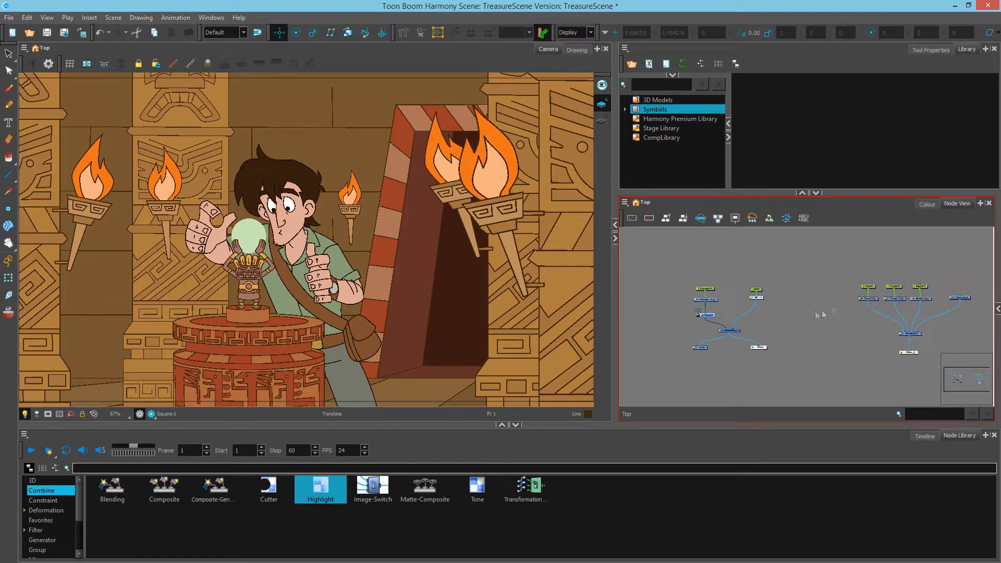
drag(851, 266, 882, 315)
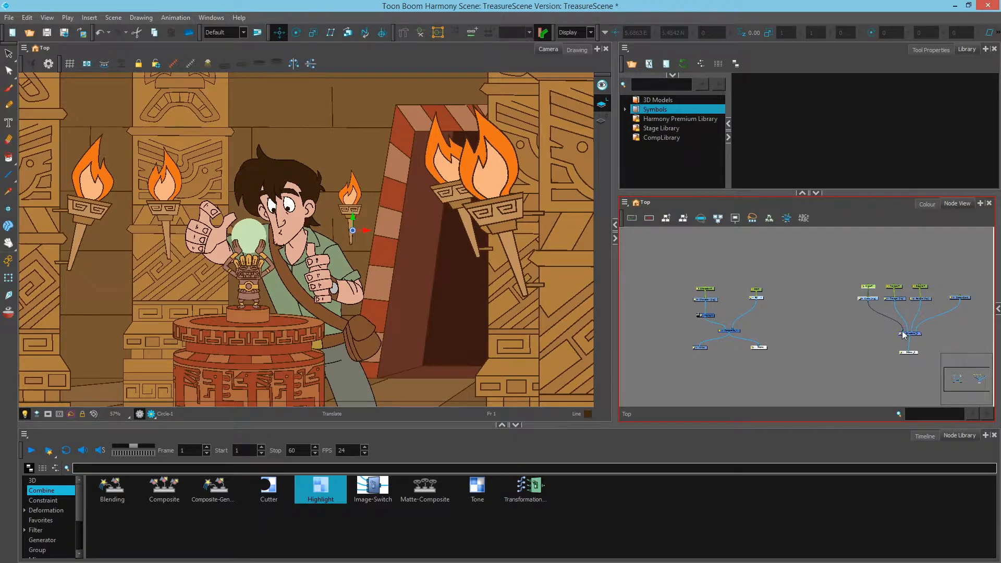
mouse_move(872, 297)
mouse_down()
mouse_move(672, 298)
mouse_move(791, 355)
mouse_up()
scroll(670, 305, up, 5)
click(813, 281)
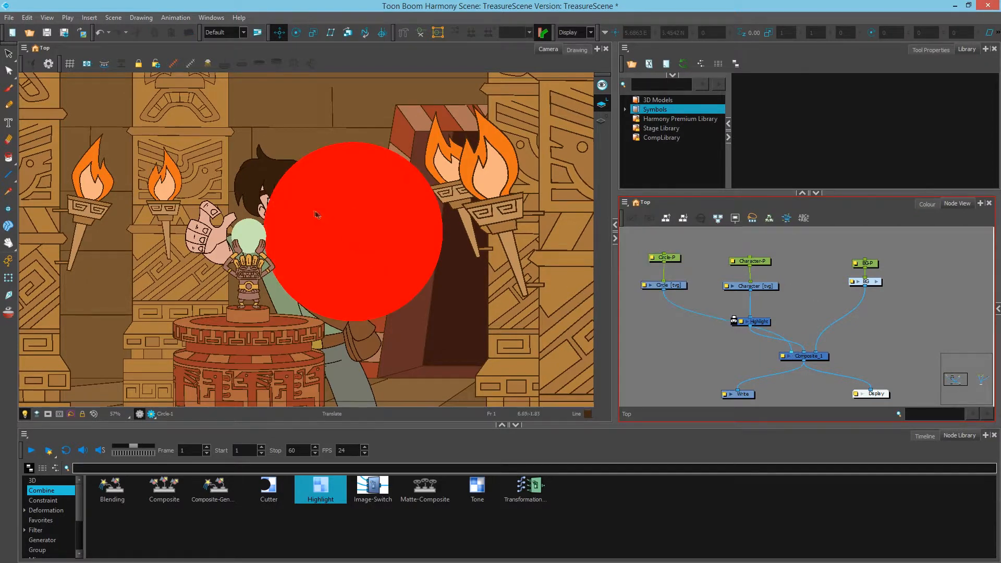
Disconnect Circle from Composite_1, link it to the Highlight node's Matte port, and show the Camera in Render View
scroll(671, 258, up, 4)
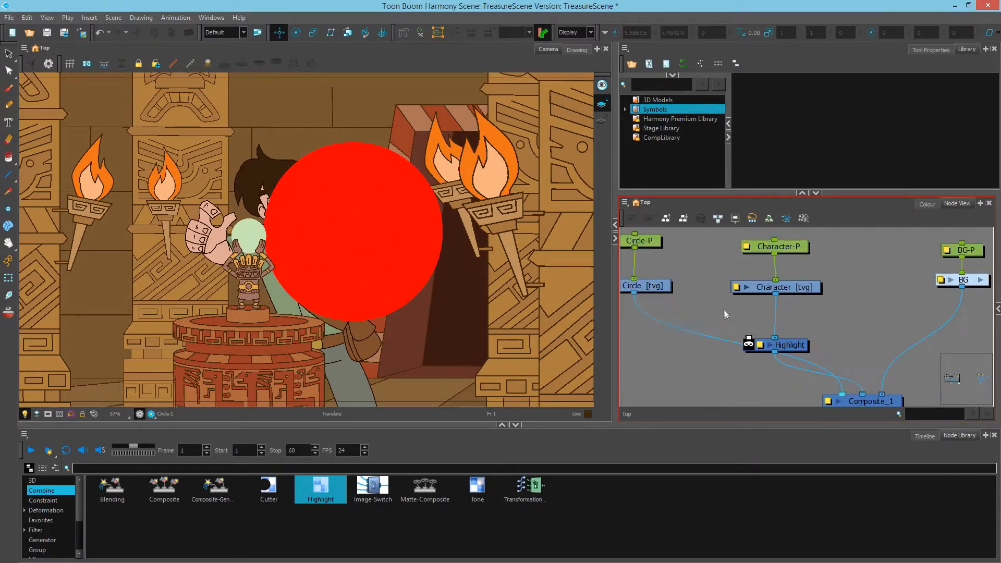
drag(874, 387, 724, 295)
drag(641, 272, 757, 317)
scroll(385, 189, up, 2)
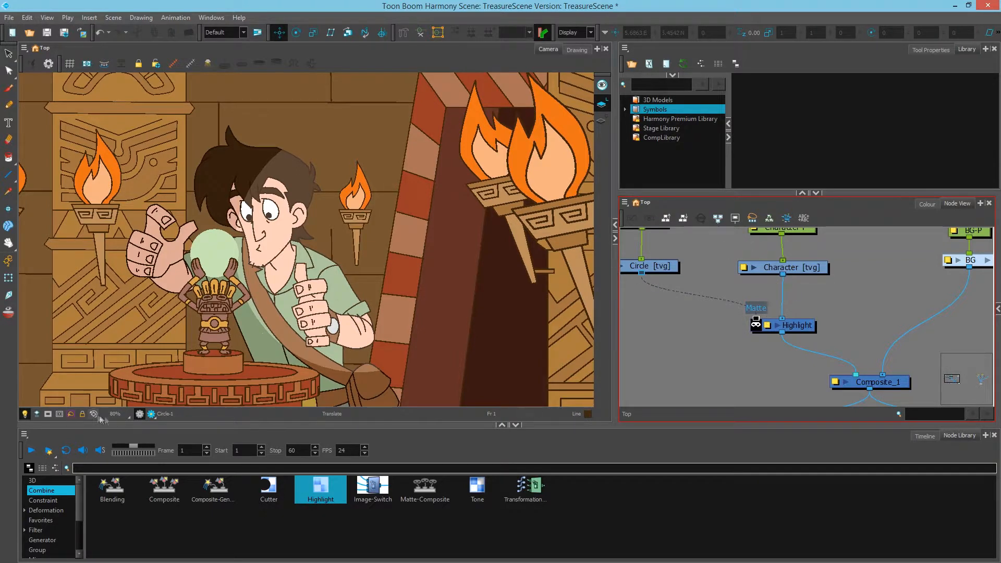
click(151, 414)
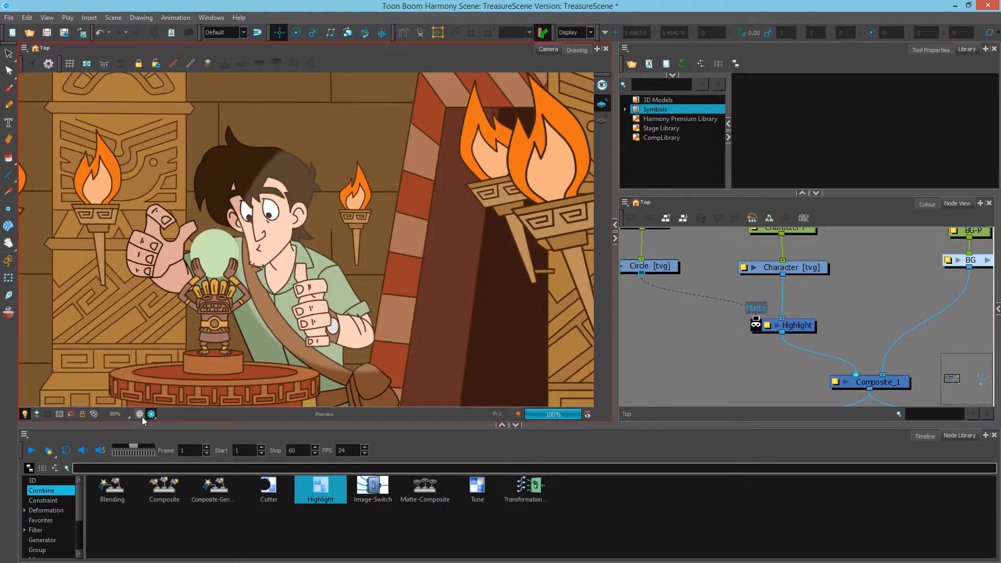
scroll(259, 255, up, 1)
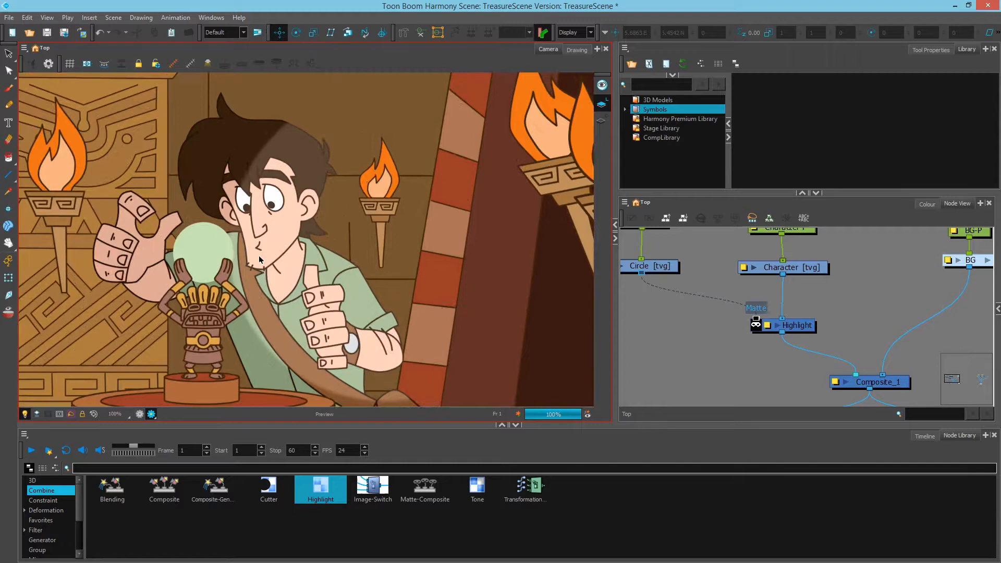
Open the Highlight node's properties and set the Radius to 5
click(767, 326)
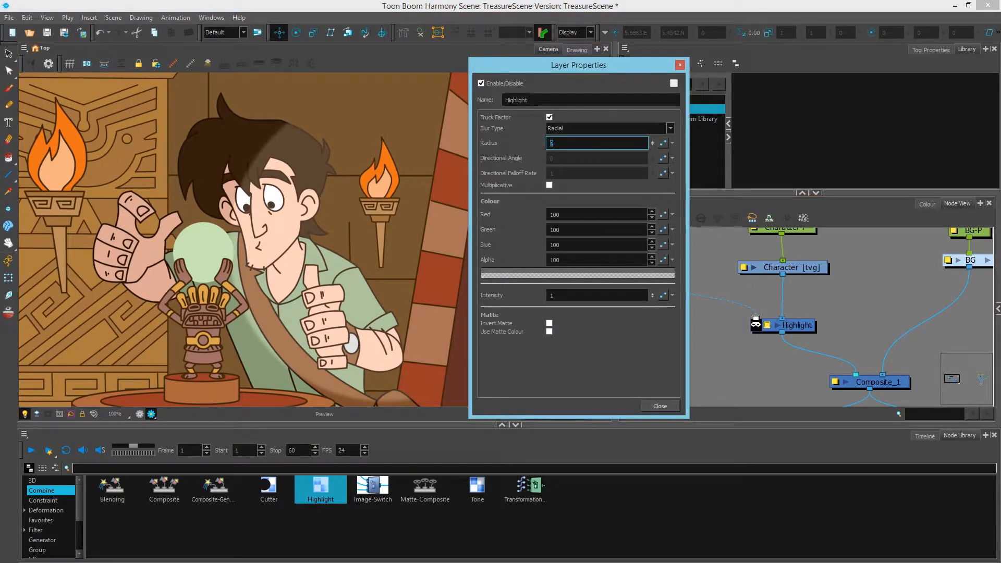
double_click(572, 143)
text(2)
key(BackSpace)
text(5)
Set the Highlight colour to a yellow with Red 183, Green 176 and Blue 54
click(576, 277)
click(616, 187)
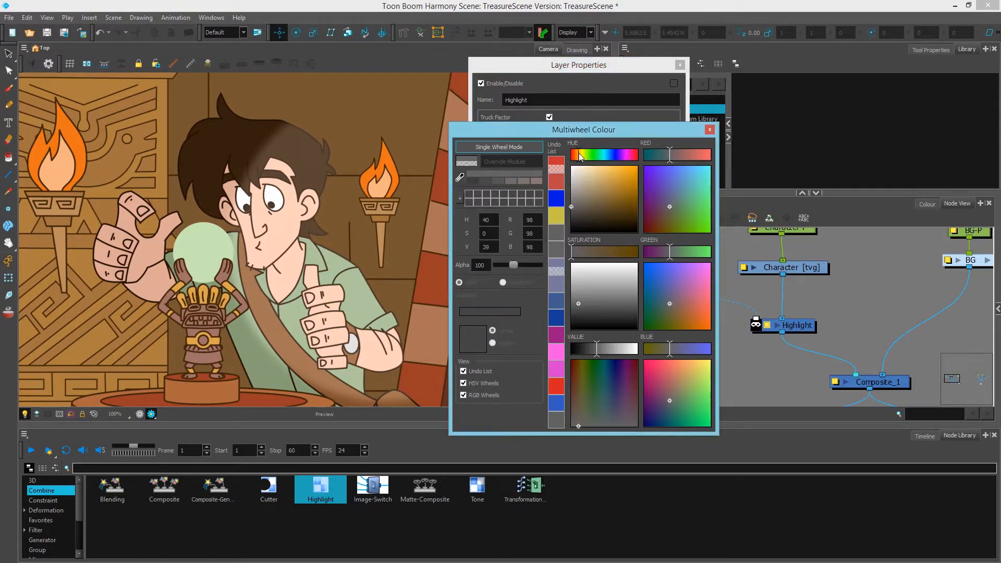
click(617, 185)
click(711, 130)
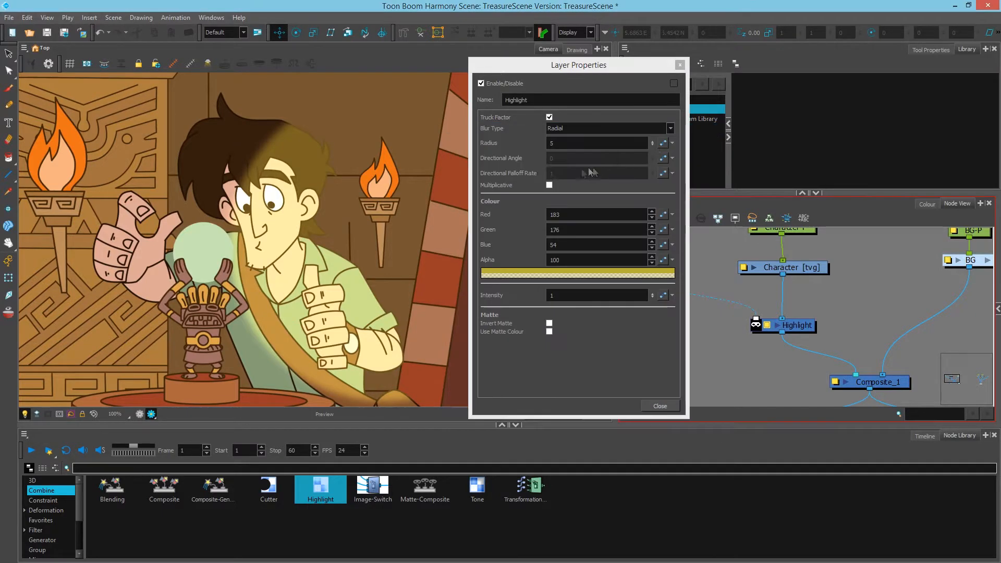
Enable Multiplicative for the Highlight and shift its colour to a blue with Red 54, Green 113 and Blue 183
click(550, 186)
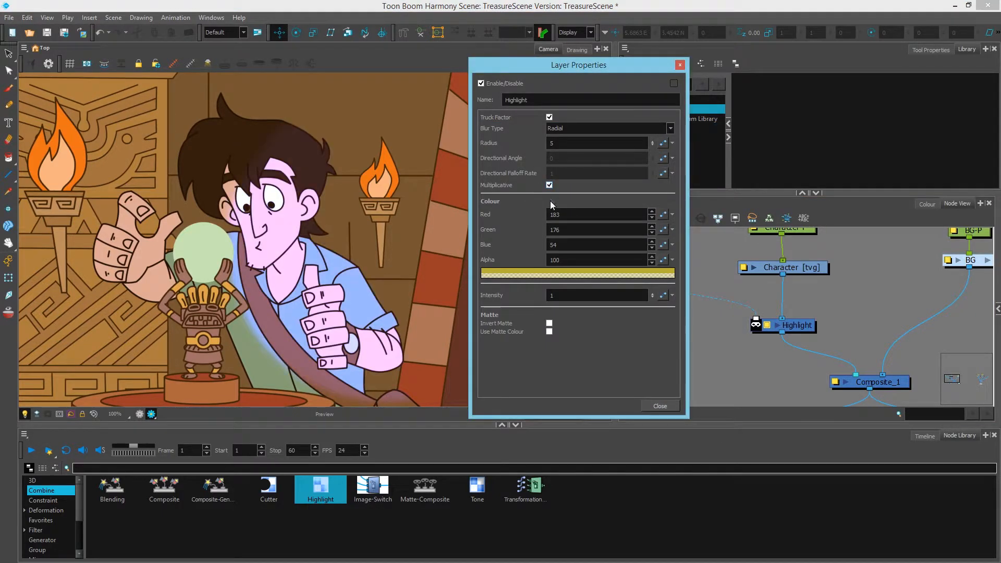
click(584, 274)
click(610, 155)
click(611, 155)
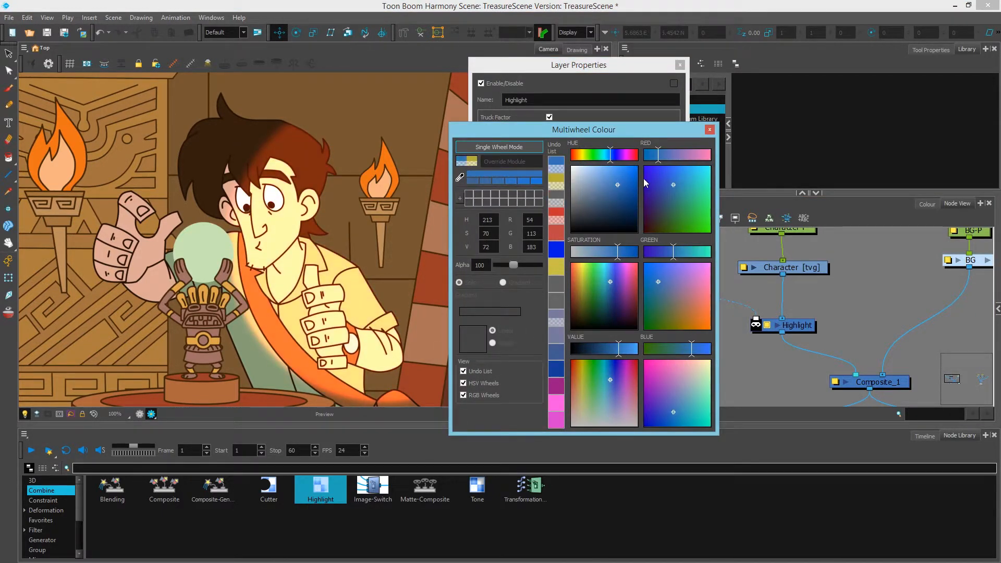
Close the colour picker and the Highlight node's properties, and delete the Highlight node
click(709, 131)
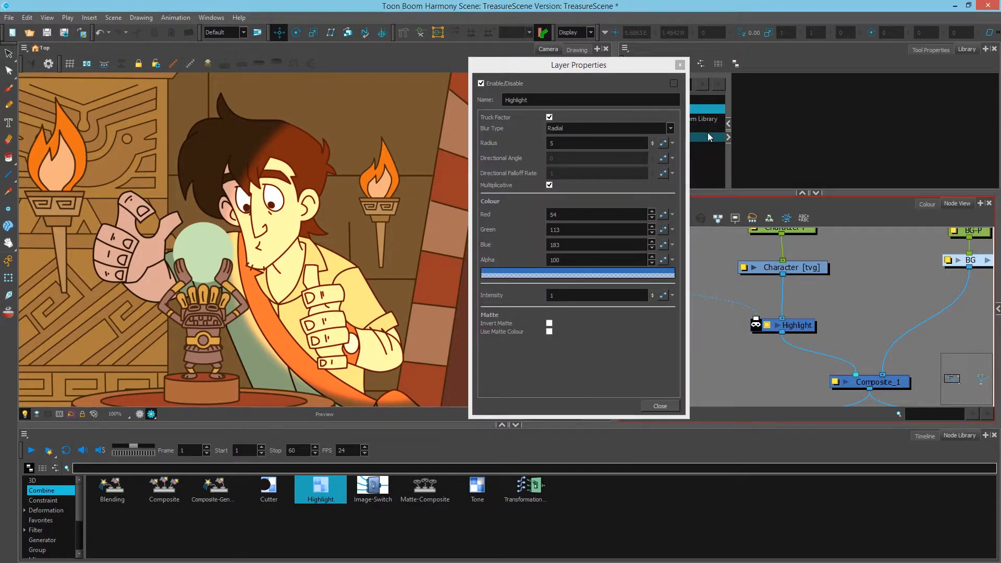
click(672, 404)
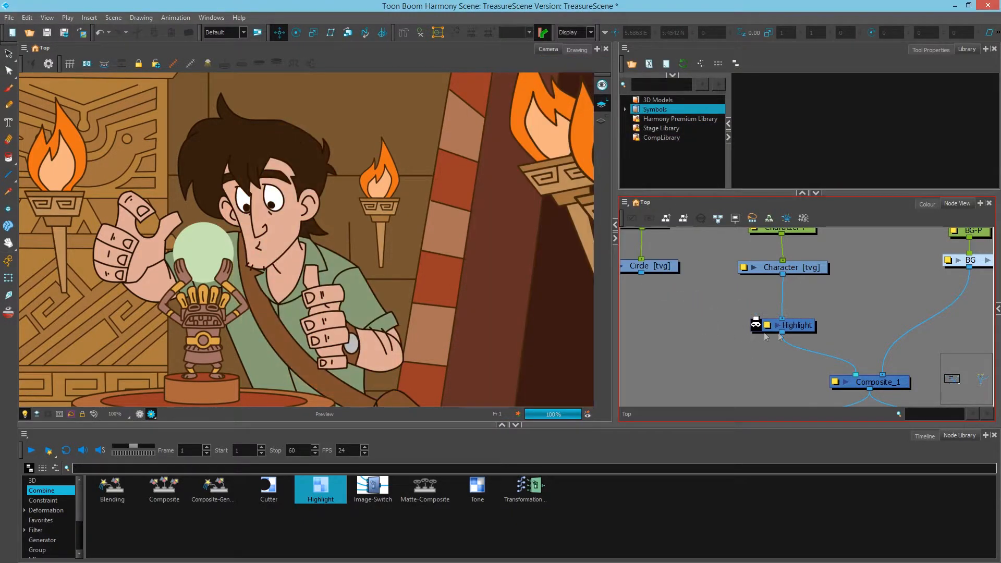
key(Delete)
Insert a Tone node between Character and Composite_1, and link Circle to its Matte port
click(477, 492)
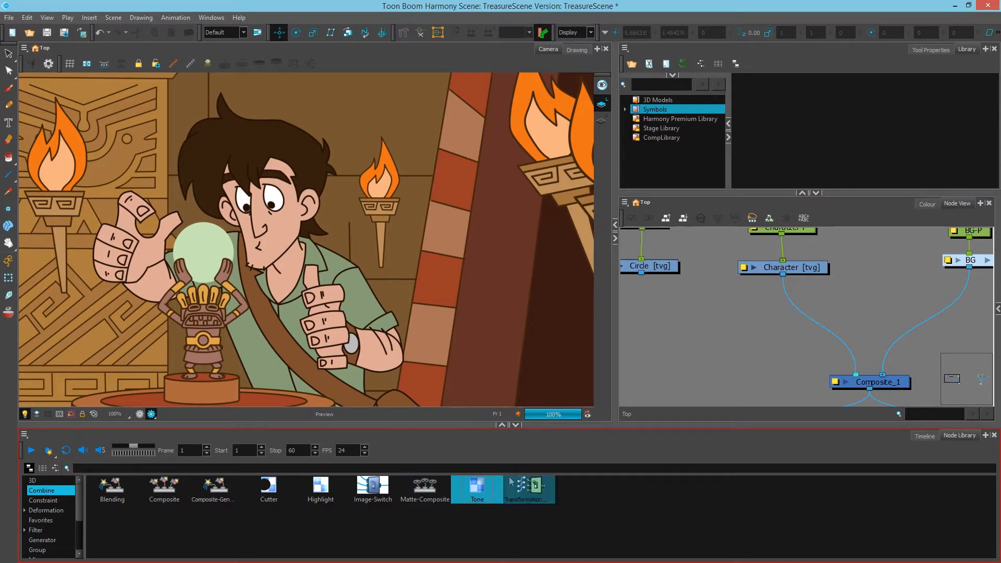
drag(481, 498, 793, 324)
drag(642, 273, 759, 317)
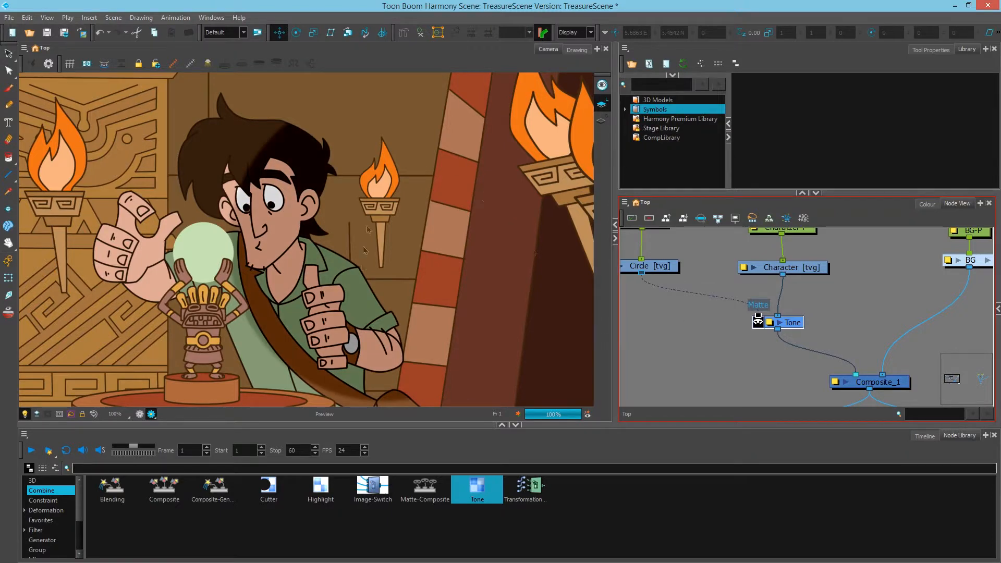
drag(779, 322, 786, 320)
Open the Tone node's properties and set the Radius to 5
double_click(777, 323)
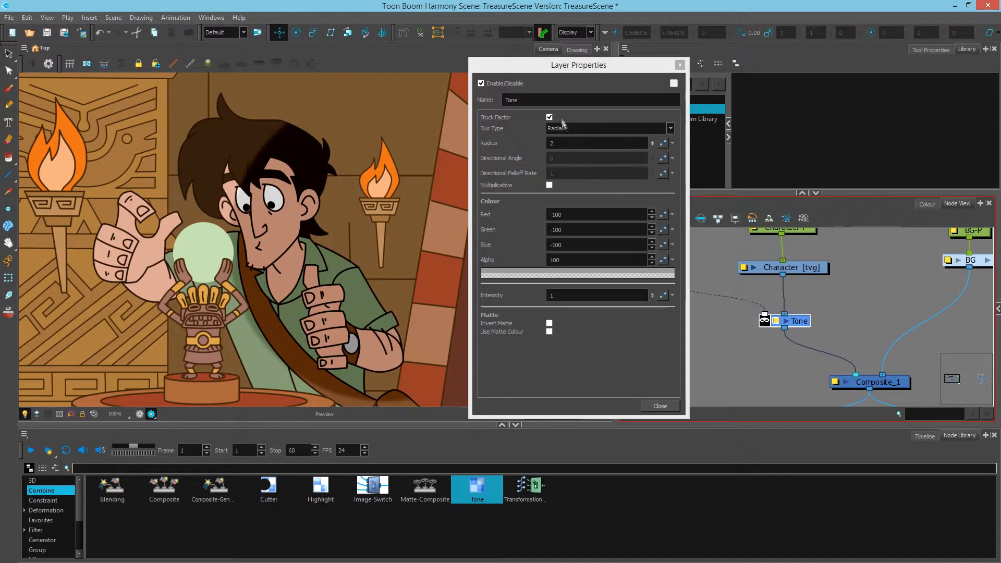
drag(563, 144, 517, 145)
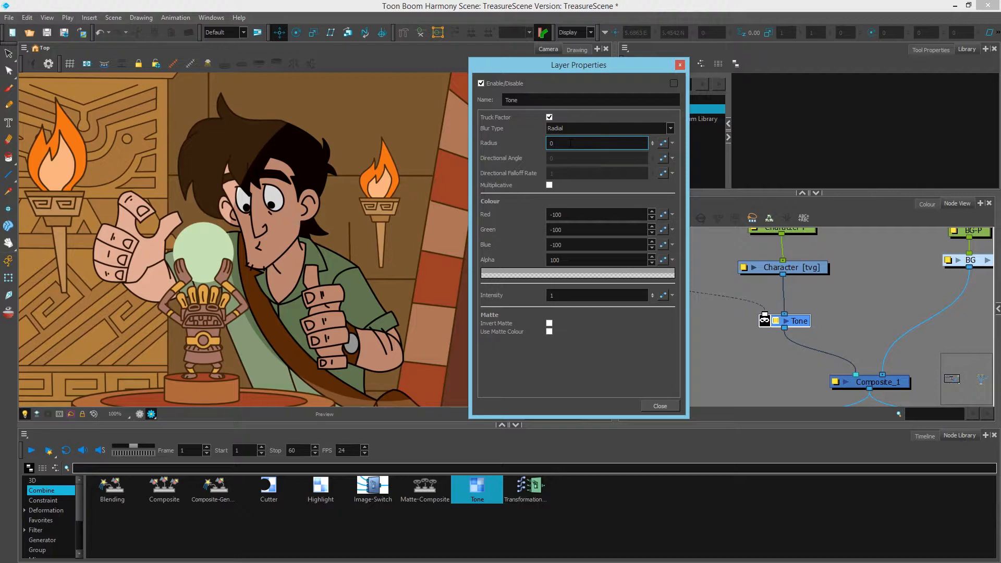
key(Return)
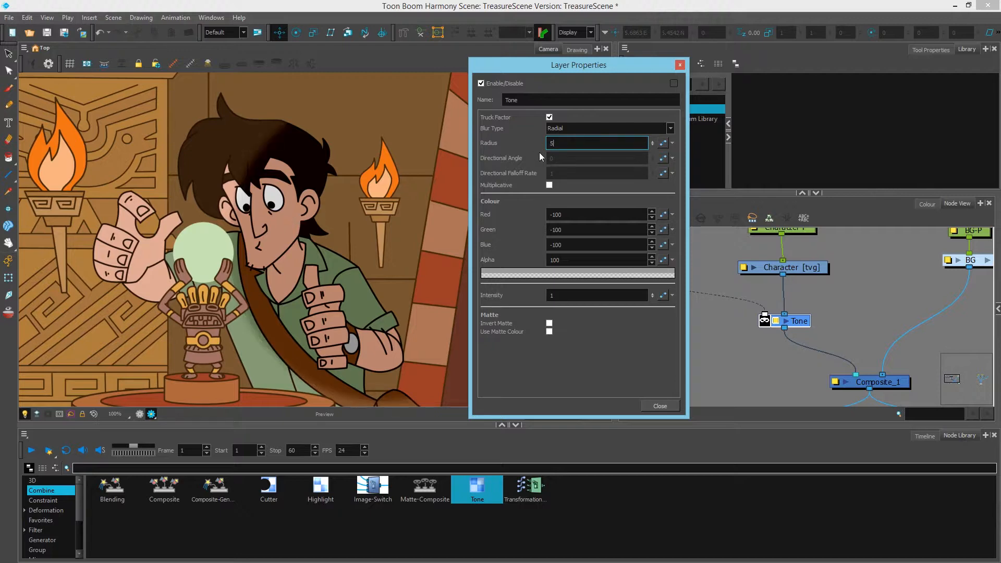
Pick a blue Tone colour with Red 50, Green 30 and Blue 205, and switch Multiplicative off
click(586, 273)
click(617, 155)
click(628, 179)
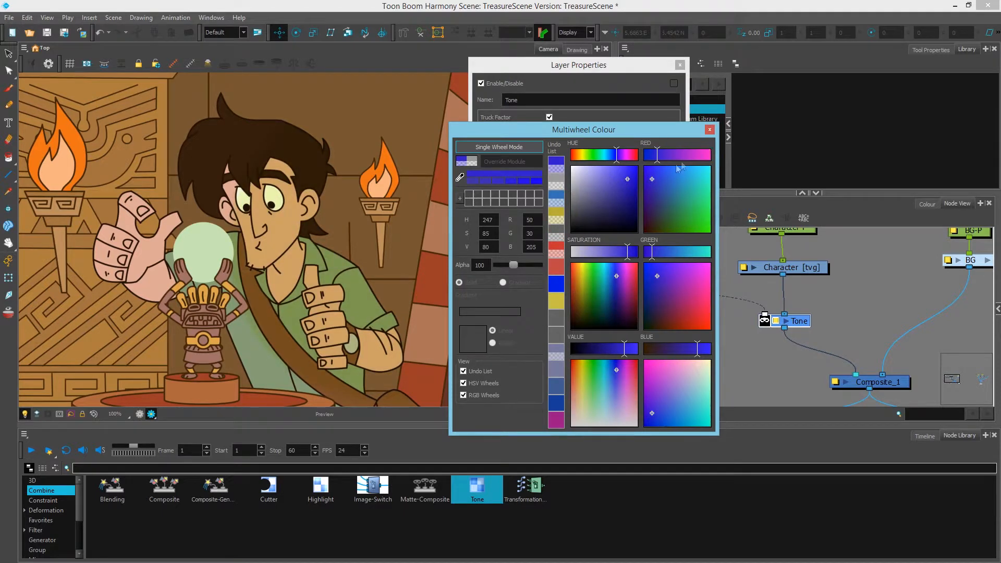
click(710, 130)
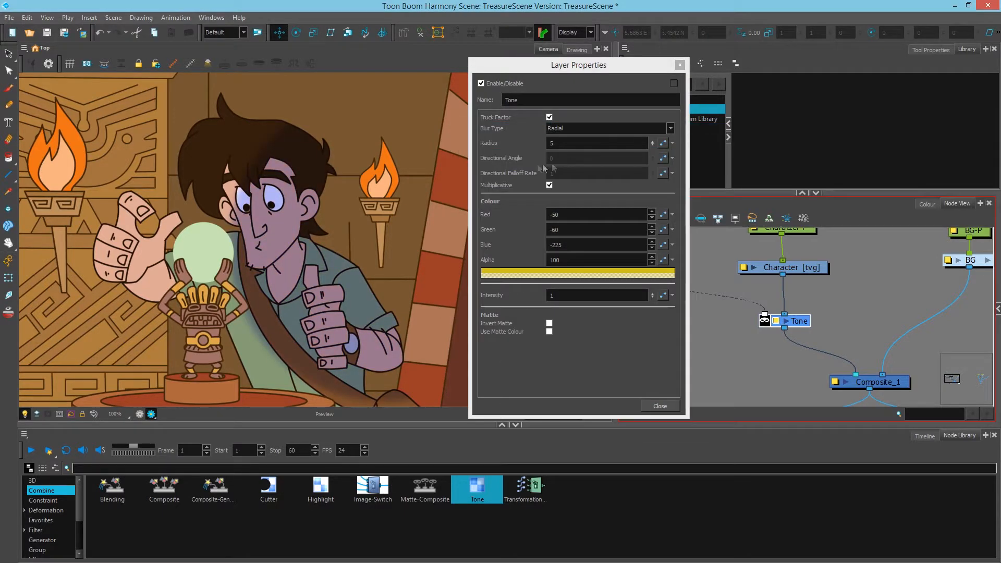
click(549, 186)
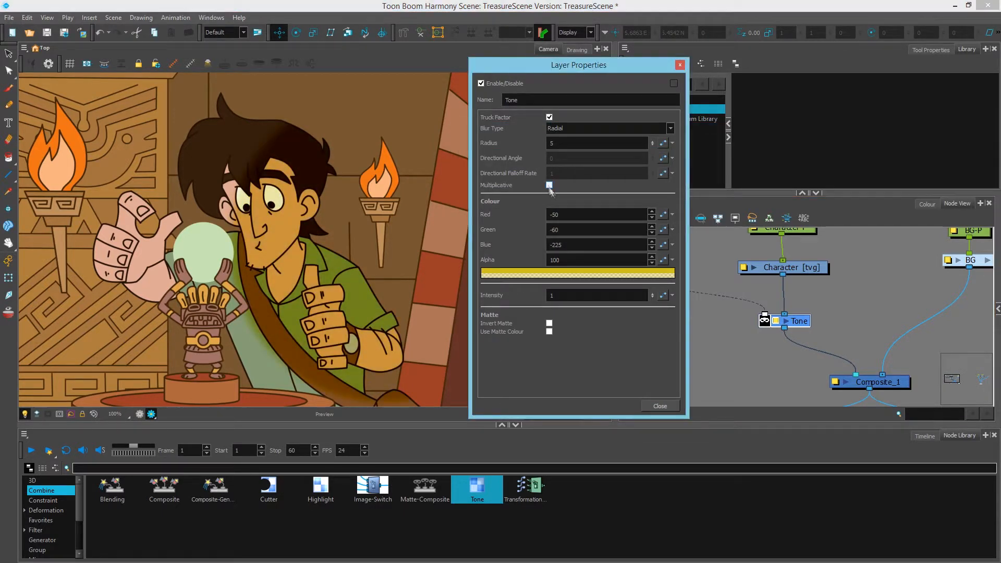
Close the Tone node's properties and delete the Tone node from the network
click(660, 405)
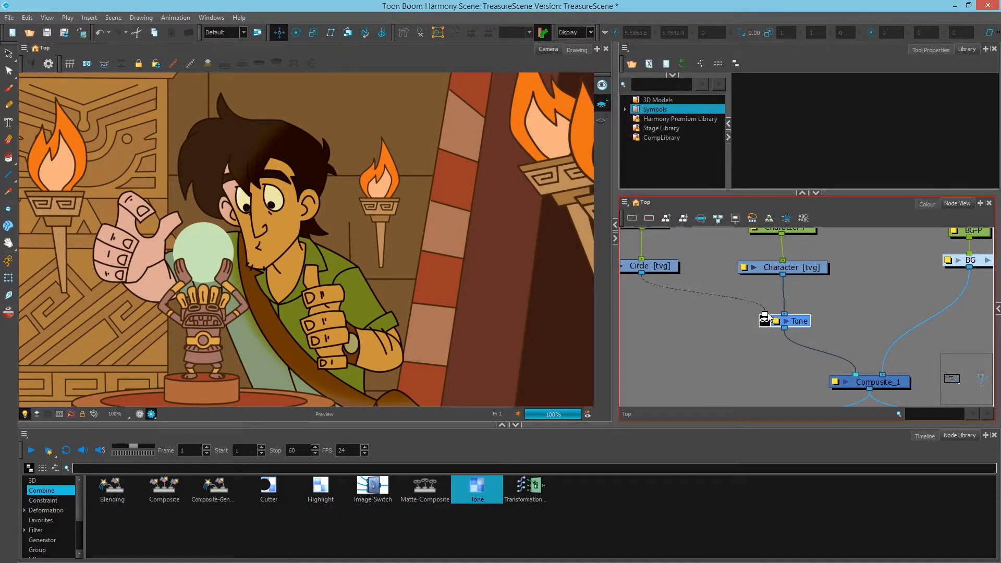
key(Delete)
drag(529, 488, 696, 326)
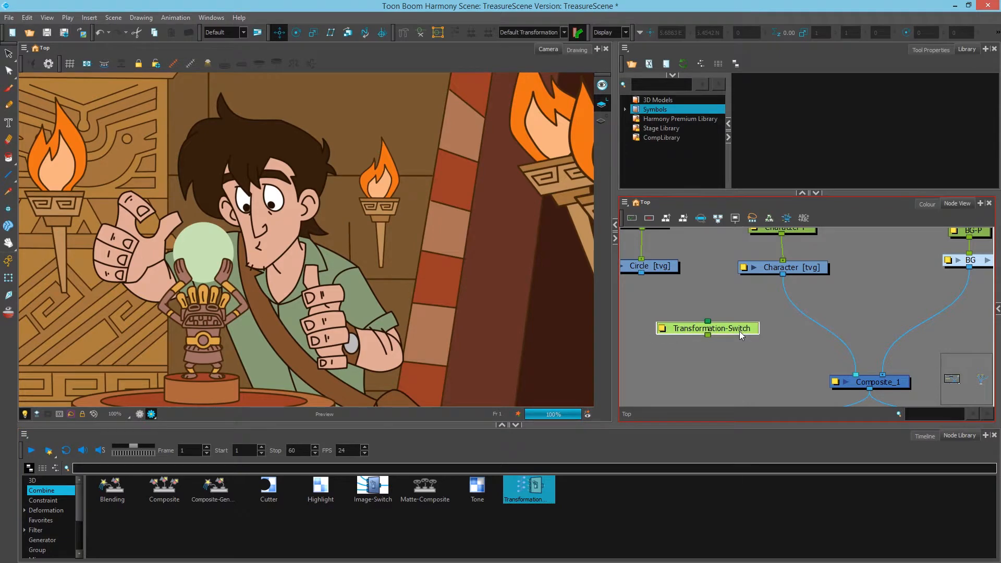
drag(741, 332, 730, 337)
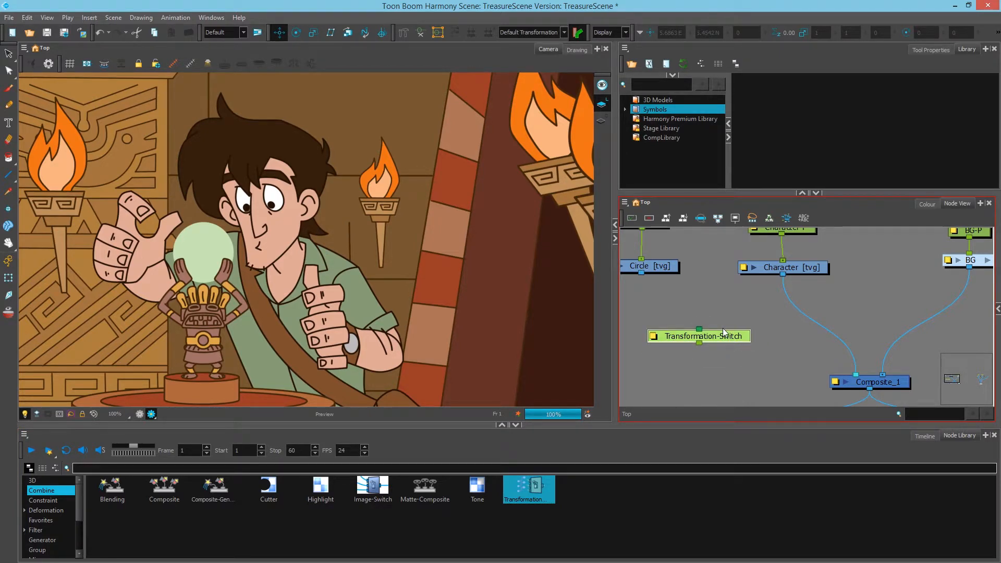
key(Delete)
Add an Image-Switch node below Circle and Character, and link both drawings to its input
click(380, 496)
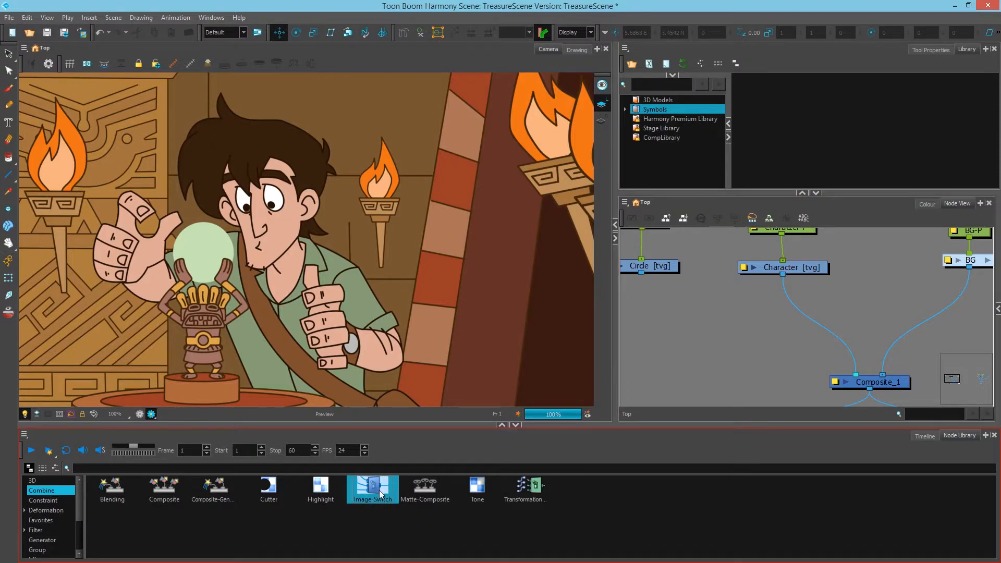
drag(769, 355, 728, 330)
drag(641, 272, 685, 315)
drag(783, 273, 713, 315)
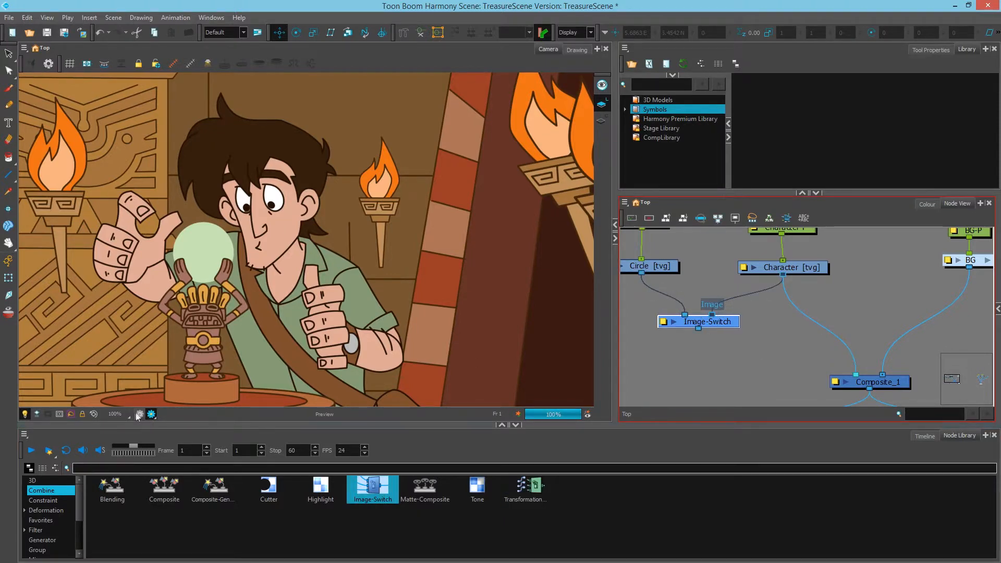
Disconnect Character from Composite_1 and link the Image-Switch node's output to Composite_1 in its place
drag(747, 285, 785, 269)
drag(766, 306, 825, 334)
drag(894, 359, 866, 310)
drag(739, 313, 893, 358)
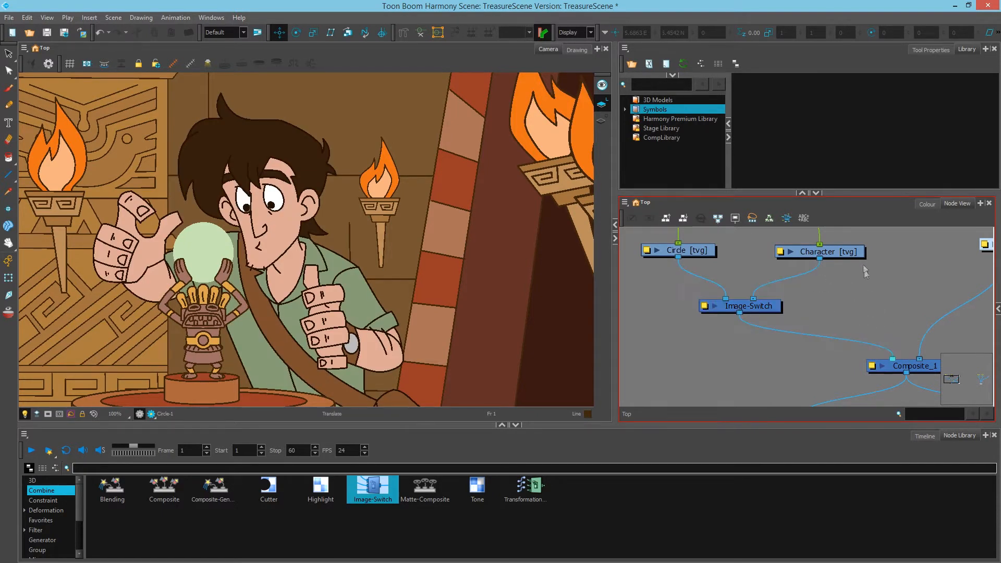
Open the Image-Switch node's properties showing its Port Index, and place the dialog clear of the node network
click(840, 252)
click(694, 247)
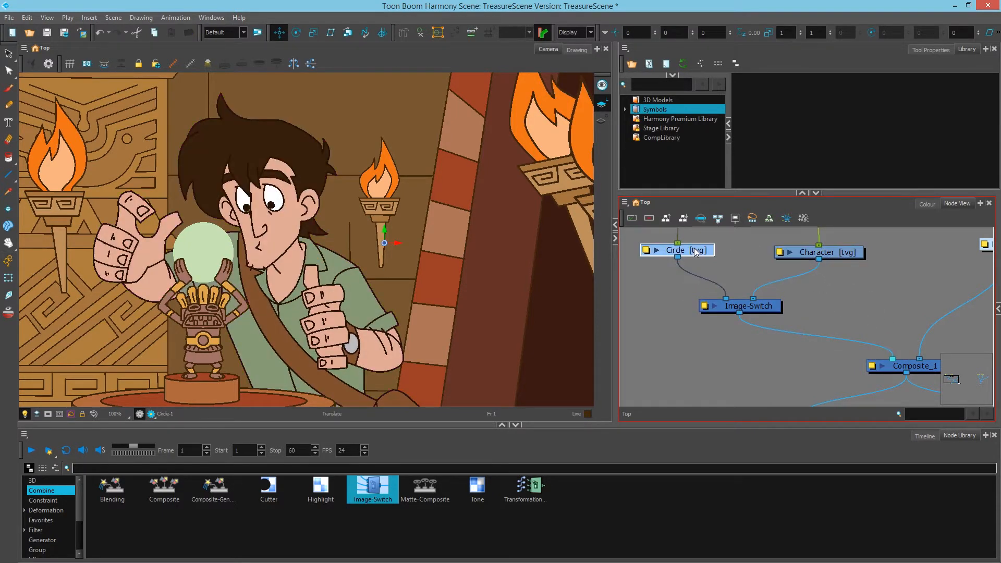
click(704, 308)
drag(550, 68, 642, 78)
double_click(608, 127)
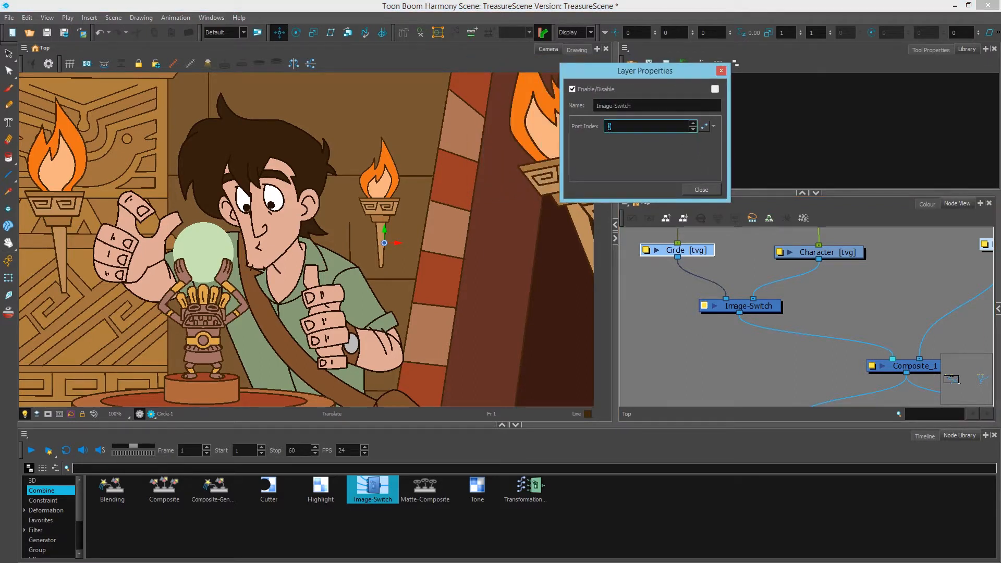
click(795, 294)
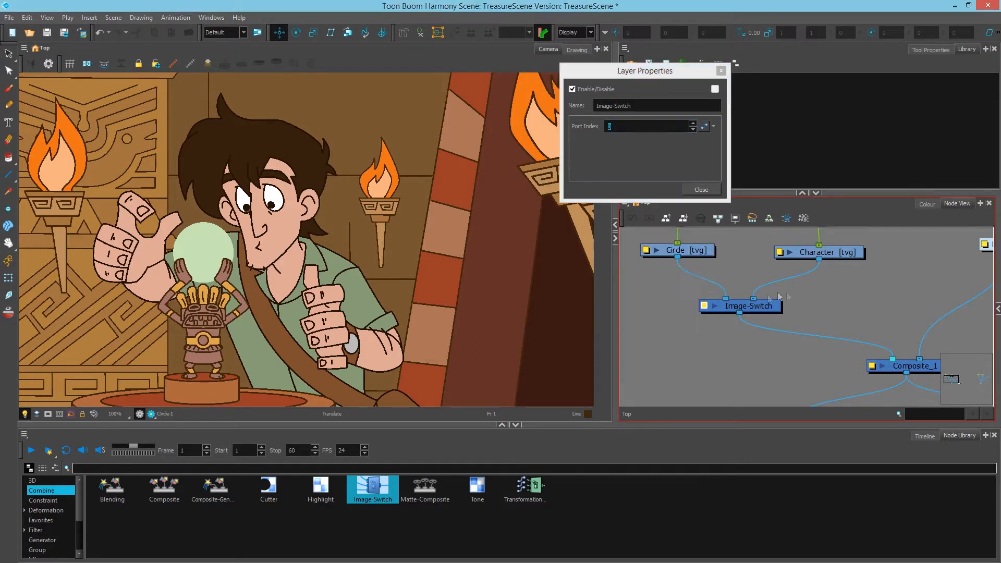
Bring the Triangle drawing and its peg over beside Circle, and link Triangle to the Image-Switch node's input
click(753, 299)
drag(756, 305, 782, 336)
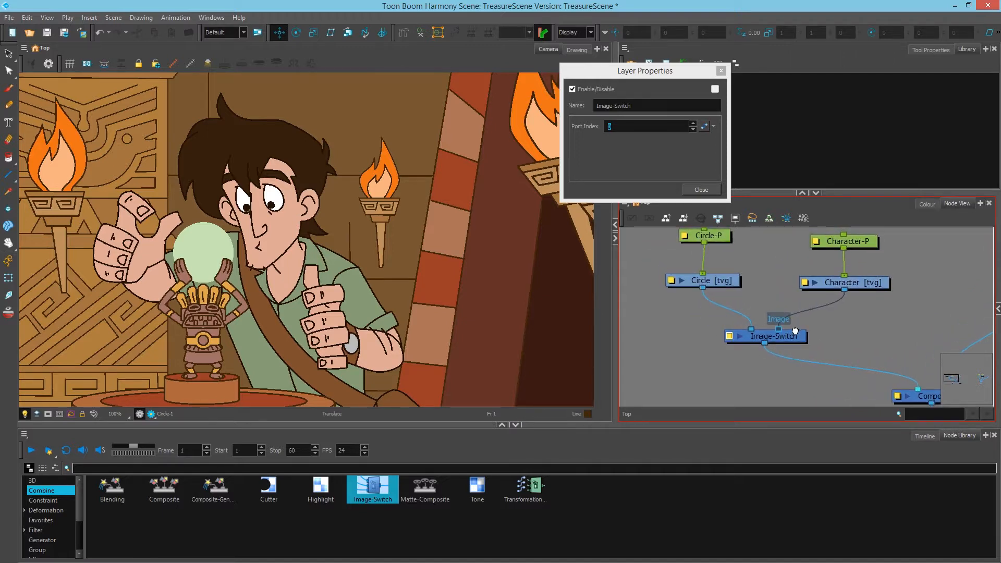
scroll(819, 252, down, 3)
scroll(906, 281, down, 3)
drag(967, 284, 778, 288)
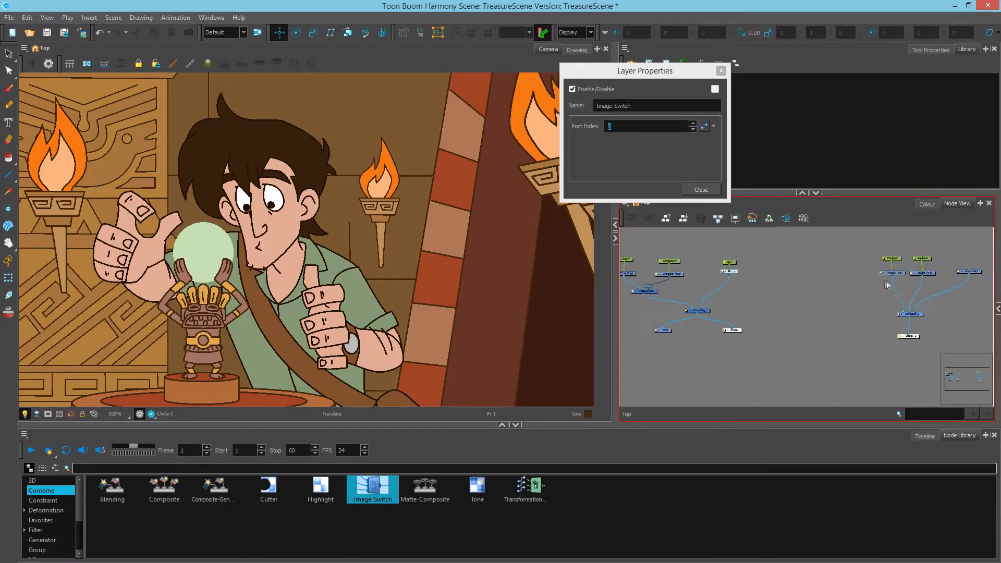
drag(904, 313, 763, 307)
scroll(686, 282, up, 3)
click(691, 317)
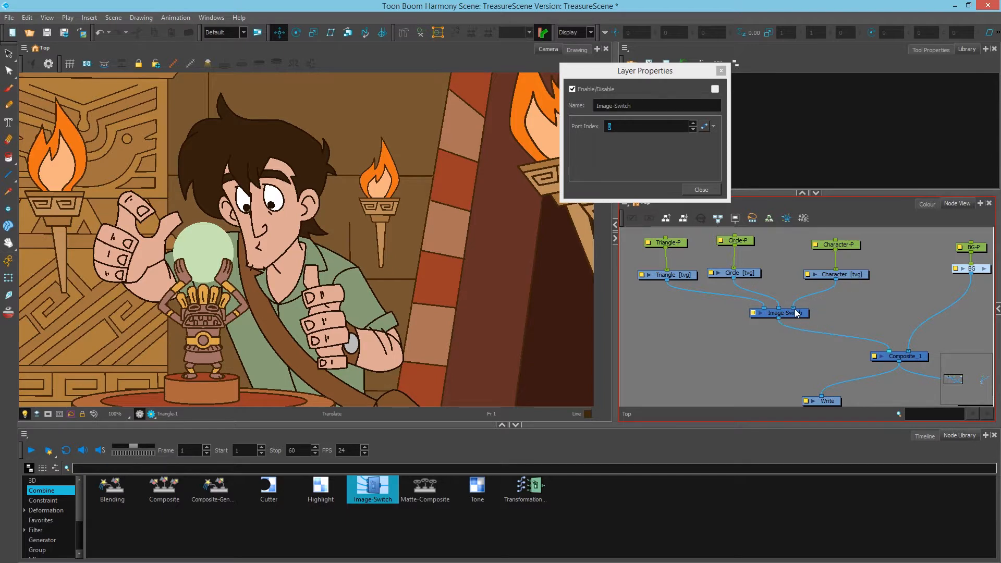
Set the Image-Switch Port Index to 1 to display the Circle, and change it to 2 to display the Triangle
click(629, 135)
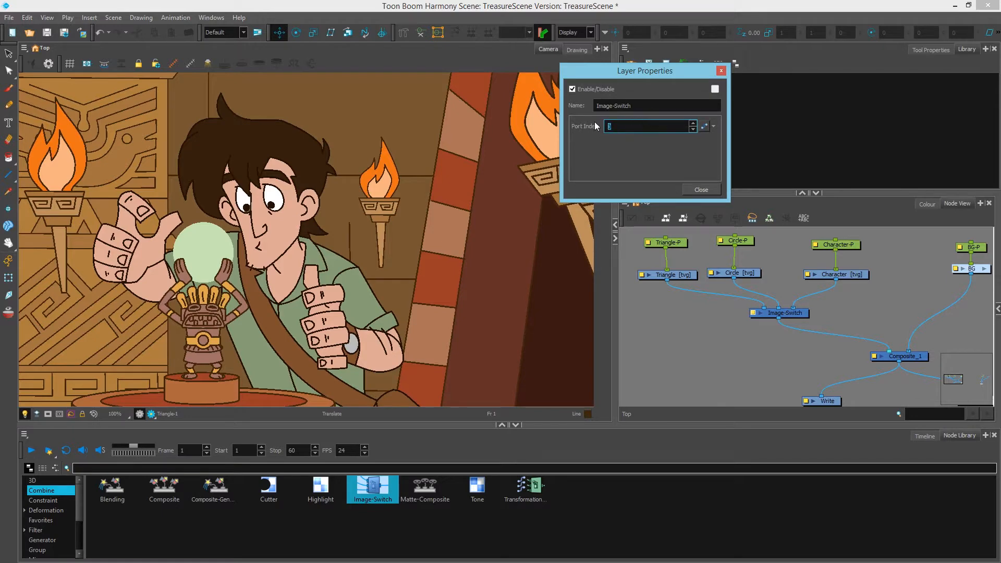
text(1)
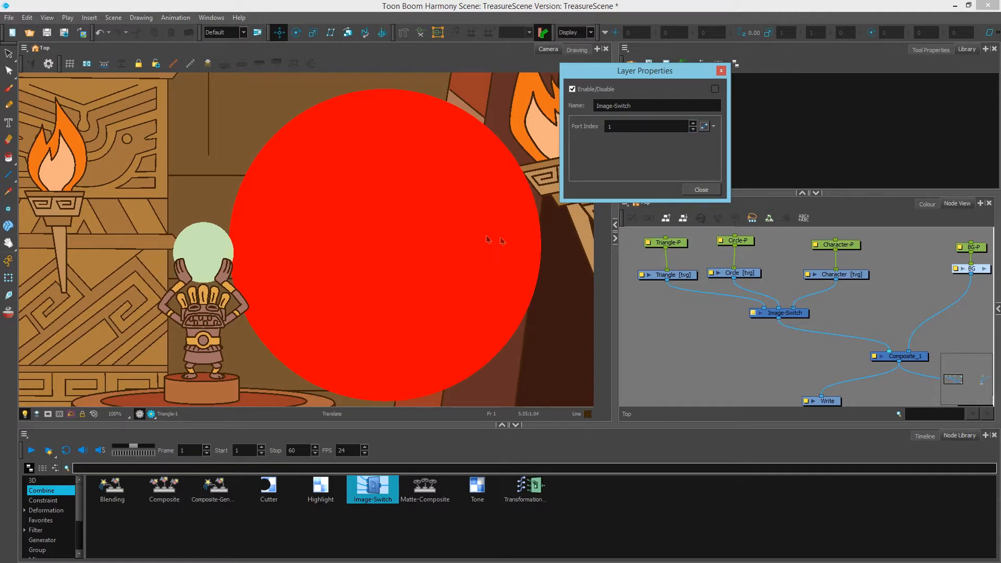
click(608, 126)
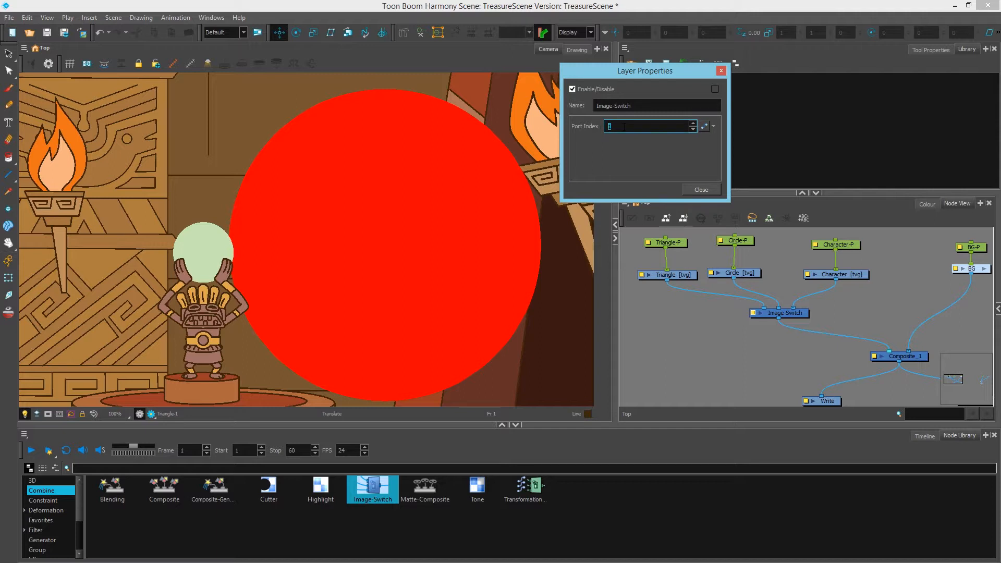
text(2)
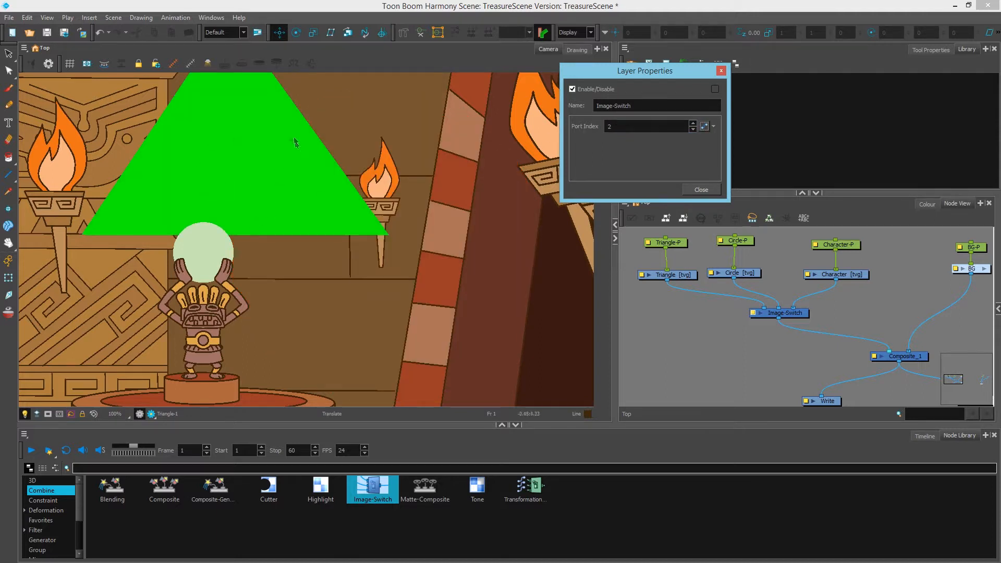
Move the Layer Properties dialog off the Camera view, and place the Image-Switch node directly below Circle
drag(640, 76, 700, 60)
click(821, 315)
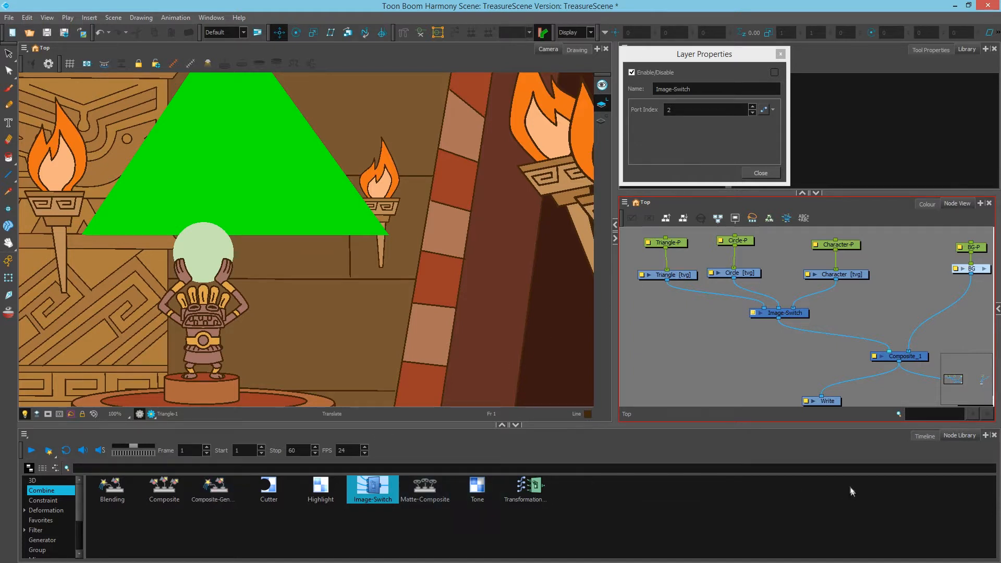
drag(807, 319, 762, 320)
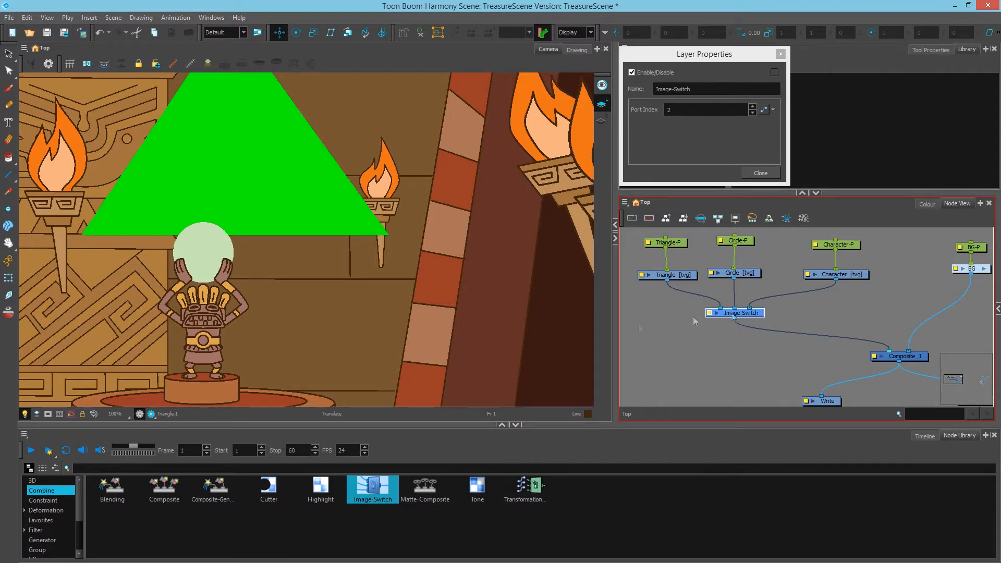
Add a Matte-Composite node to the network and move Image-Switch away from the Character's branch, just above it
drag(421, 486, 701, 345)
scroll(701, 345, down, 2)
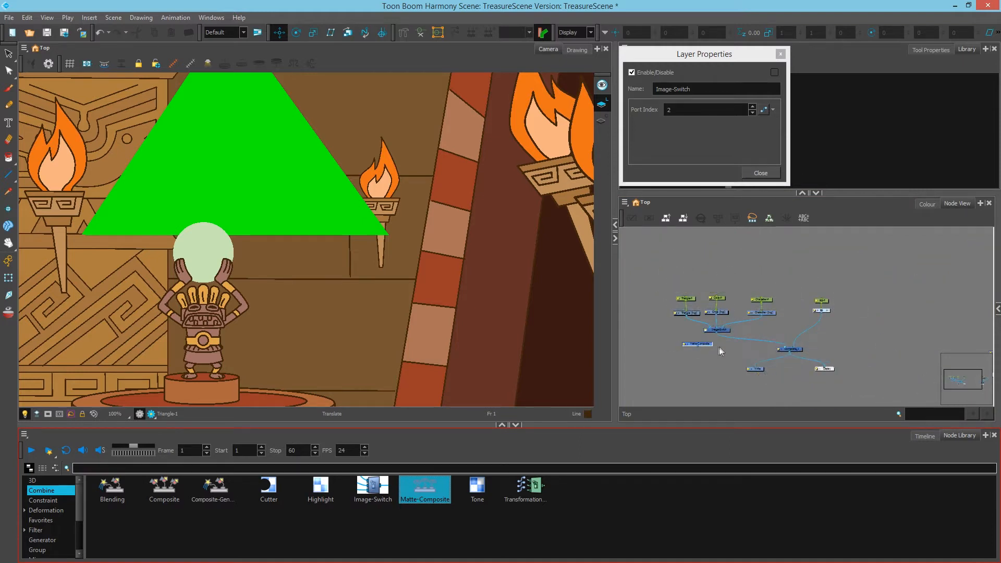
scroll(697, 337, up, 5)
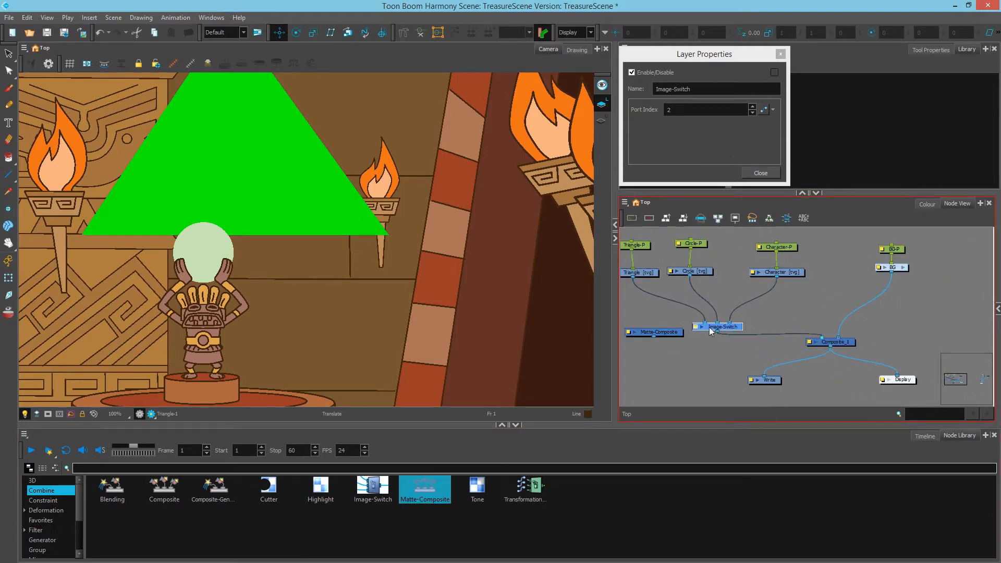
mouse_move(673, 336)
mouse_down()
mouse_move(651, 334)
mouse_move(671, 334)
mouse_move(668, 324)
mouse_up()
drag(730, 327, 663, 293)
Insert a Cutter between Character and Composite_1 with Circle linked to its Matte port, and swap that matte to Triangle
drag(269, 488, 781, 319)
drag(691, 276, 756, 314)
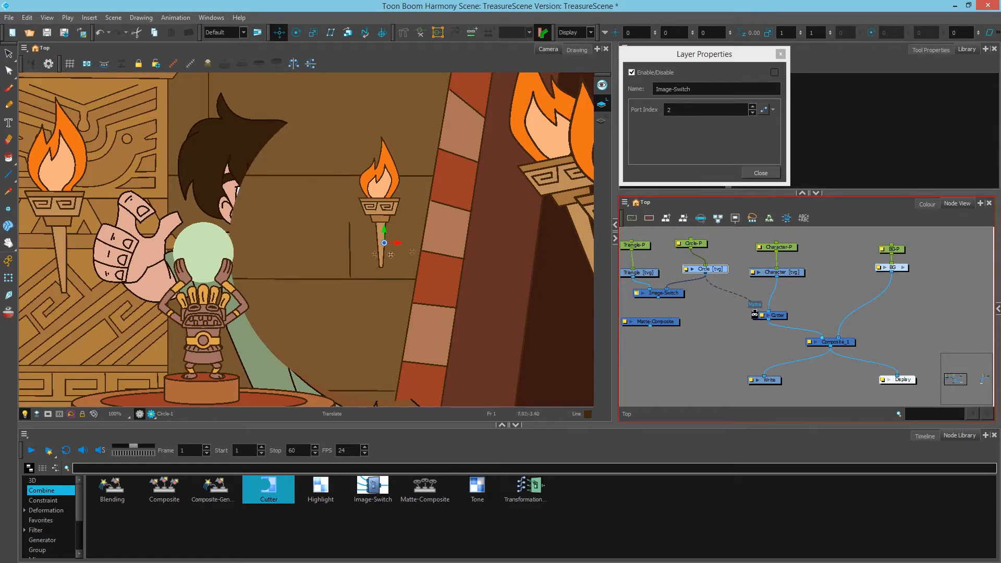
drag(756, 312, 728, 288)
drag(633, 278, 754, 314)
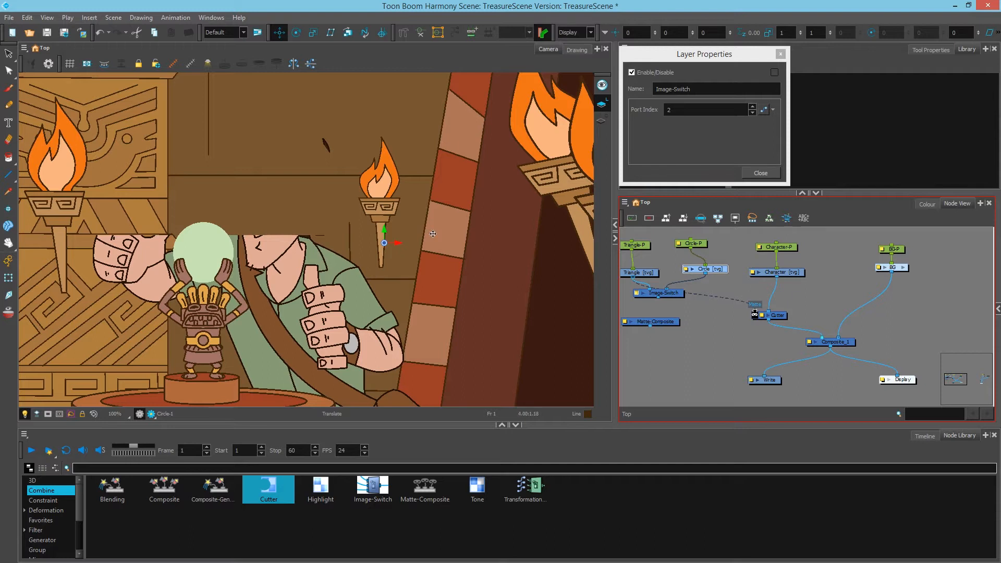
Disconnect Triangle from the Cutter's Matte port and delete the Image-Switch node
drag(756, 312, 671, 312)
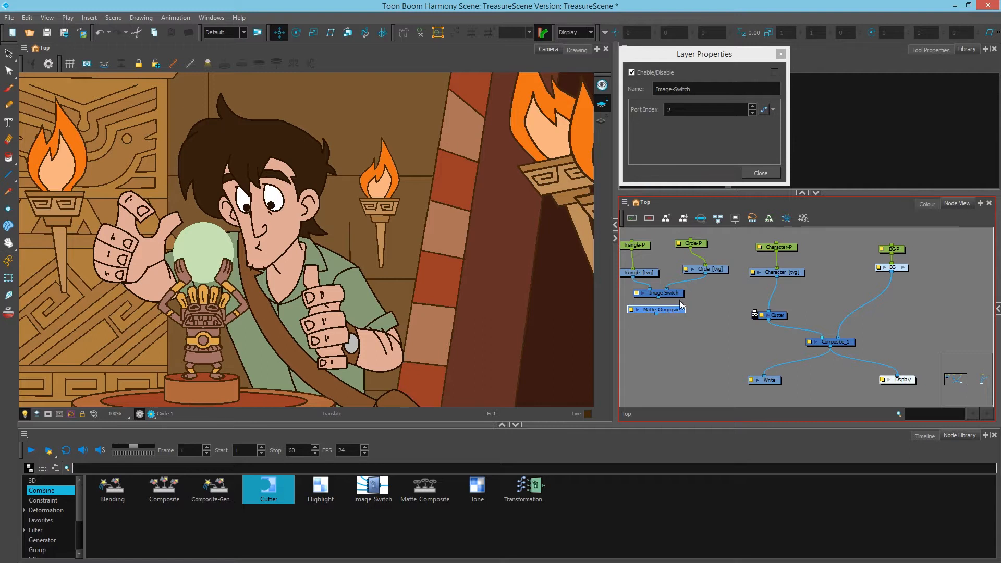
click(672, 293)
key(Delete)
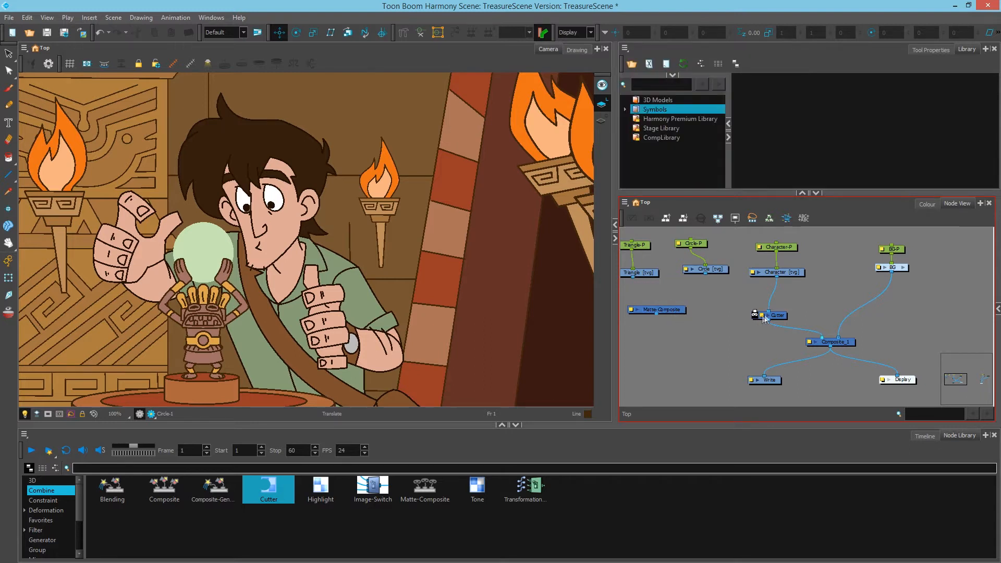
Link Matte-Composite to the Cutter's Matte port, and connect Triangle and Circle to the Matte-Composite node's inputs
drag(657, 318, 743, 316)
drag(675, 309, 726, 301)
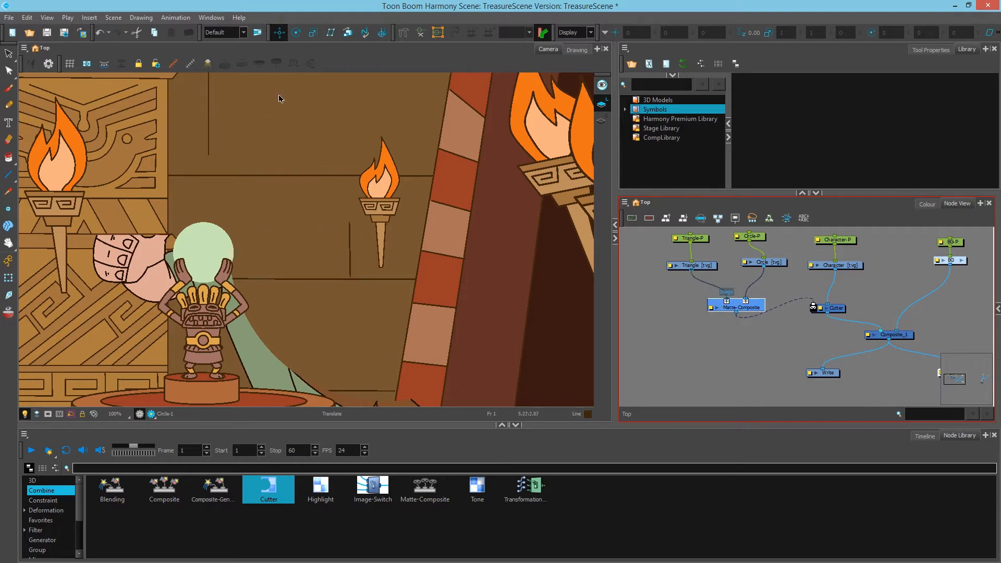
Connect the Matte-Composite node's output to the Display node and place Display beside the Write node
drag(926, 367, 684, 327)
drag(707, 291, 693, 322)
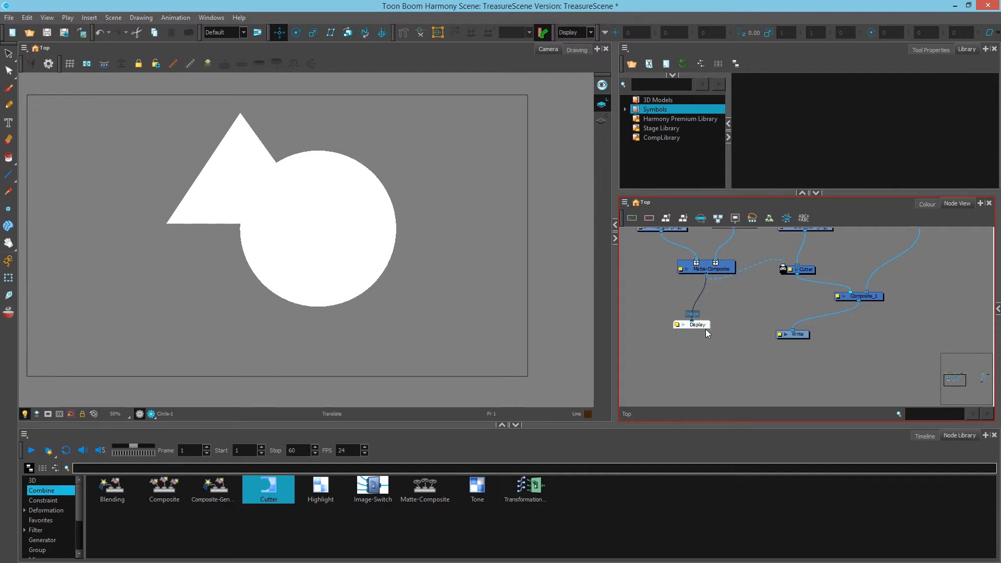
drag(703, 324, 879, 334)
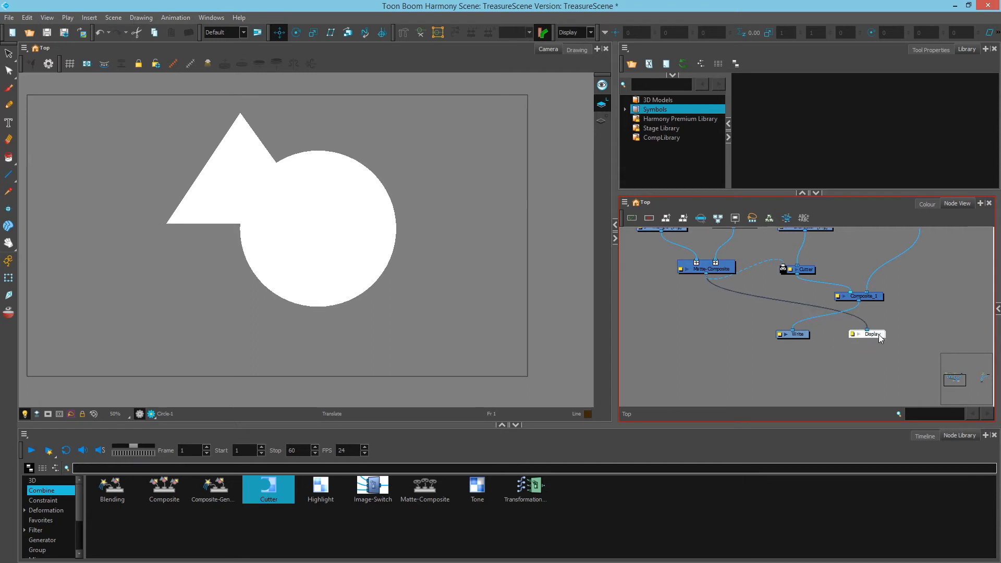
Set the second input's mode to Subtract in the Matte-Composite node's properties
double_click(684, 269)
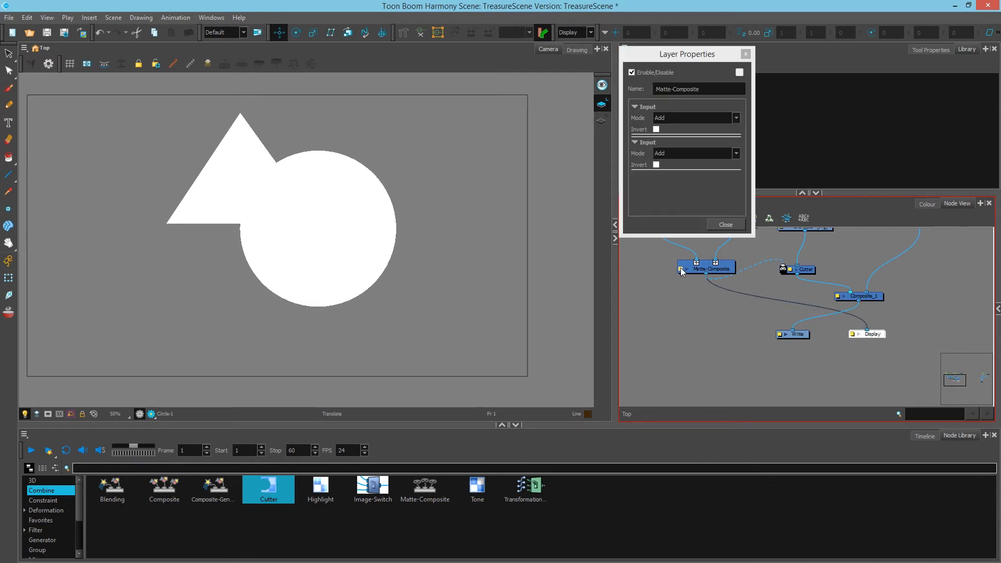
click(671, 152)
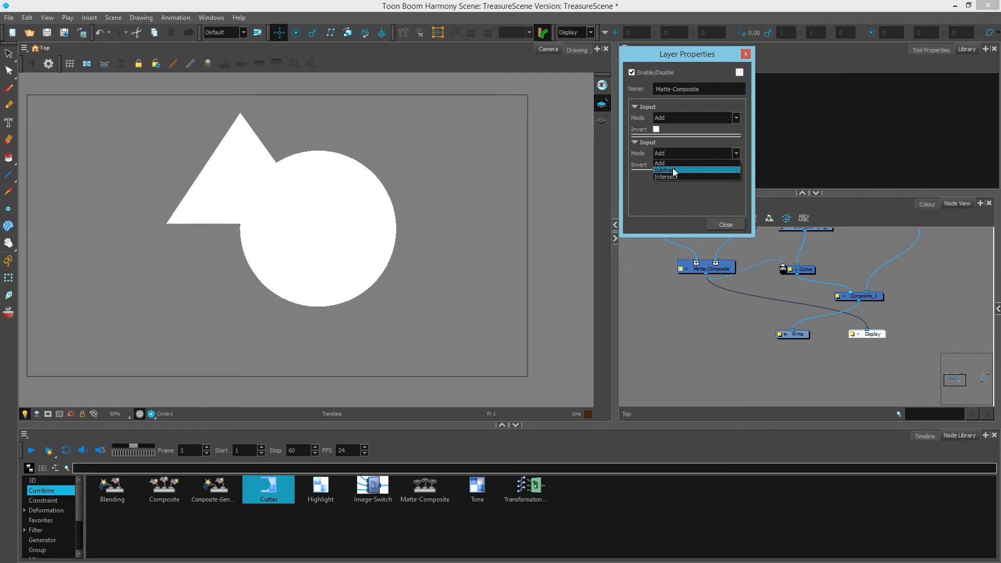
click(673, 170)
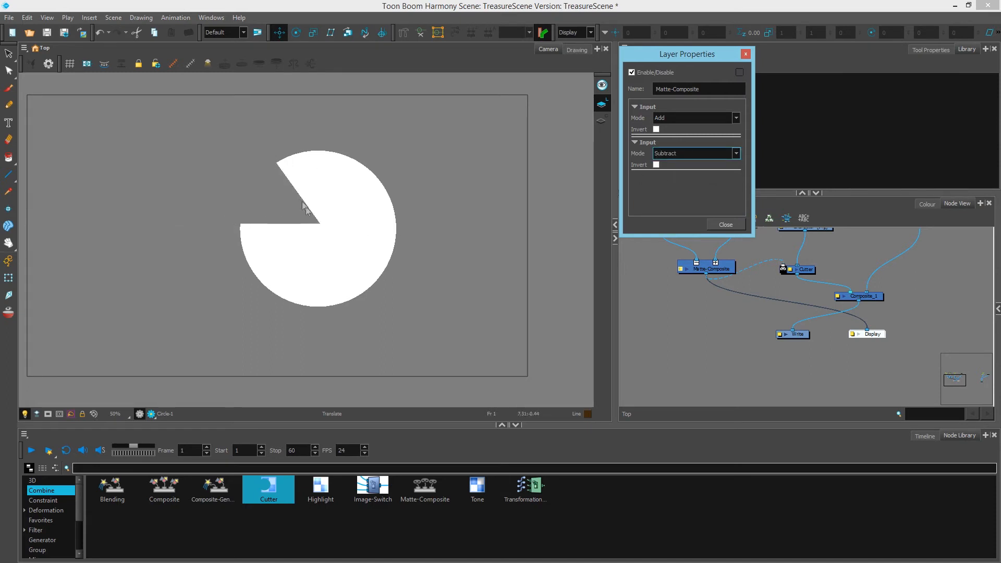
Connect the Cutter's output to the Display node in place of the Matte-Composite link, to preview the cut character
click(798, 279)
drag(798, 279, 868, 333)
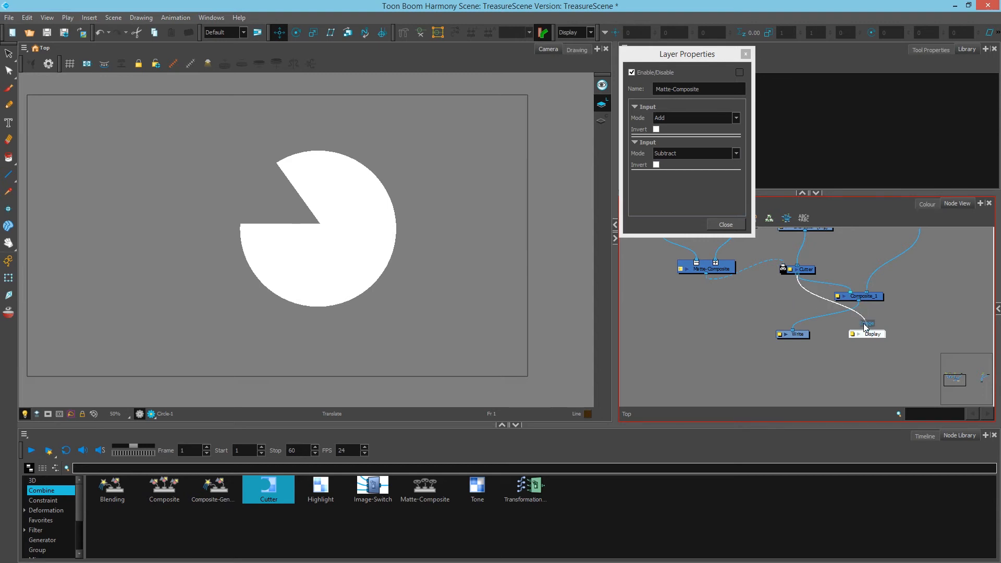
scroll(755, 283, up, 2)
drag(756, 283, 776, 333)
scroll(776, 332, up, 2)
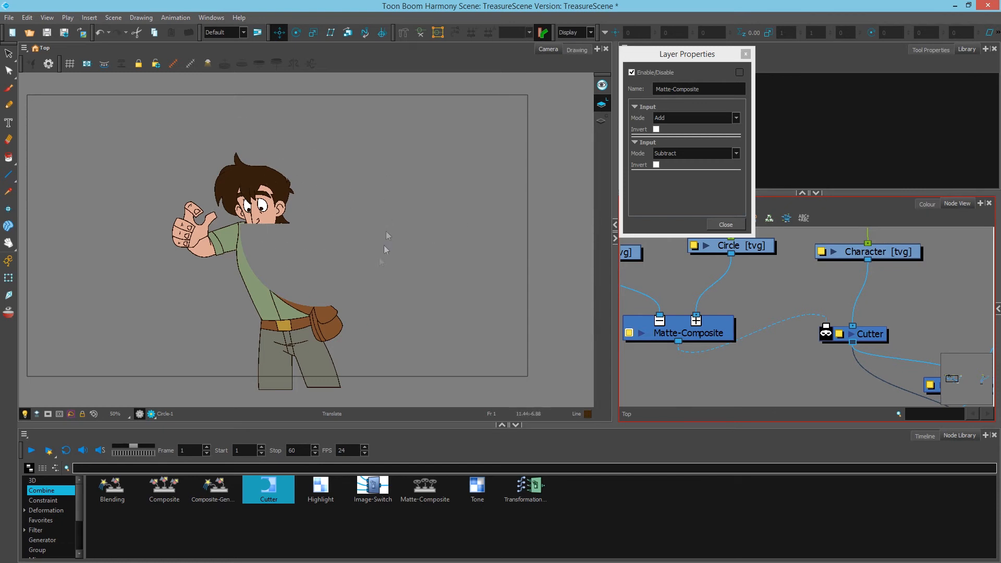
Move the Cutter slightly down and the Matte-Composite node slightly up, closer to the Triangle and Circle drawings
drag(879, 336, 878, 352)
scroll(878, 351, down, 2)
scroll(880, 351, down, 2)
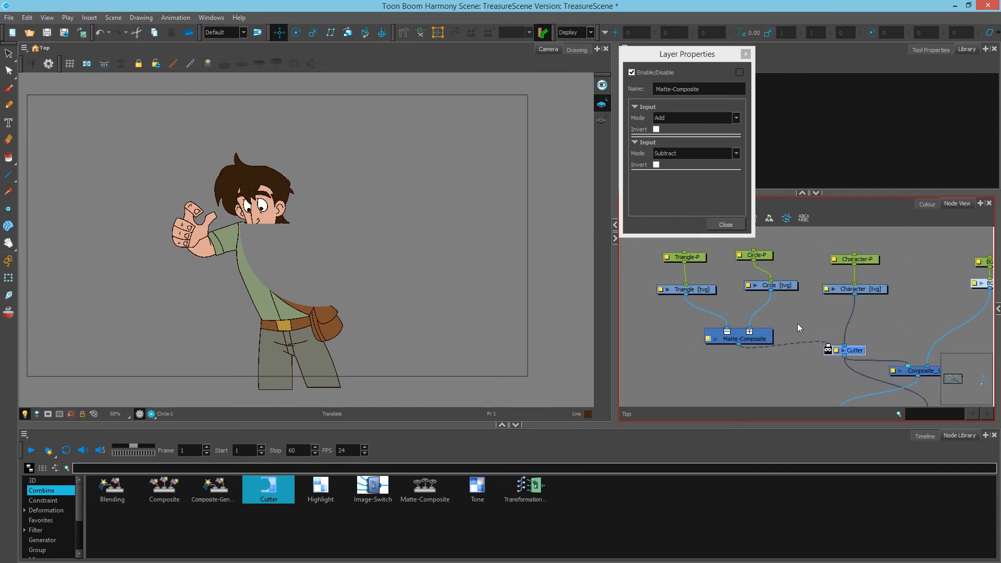
drag(755, 340, 754, 331)
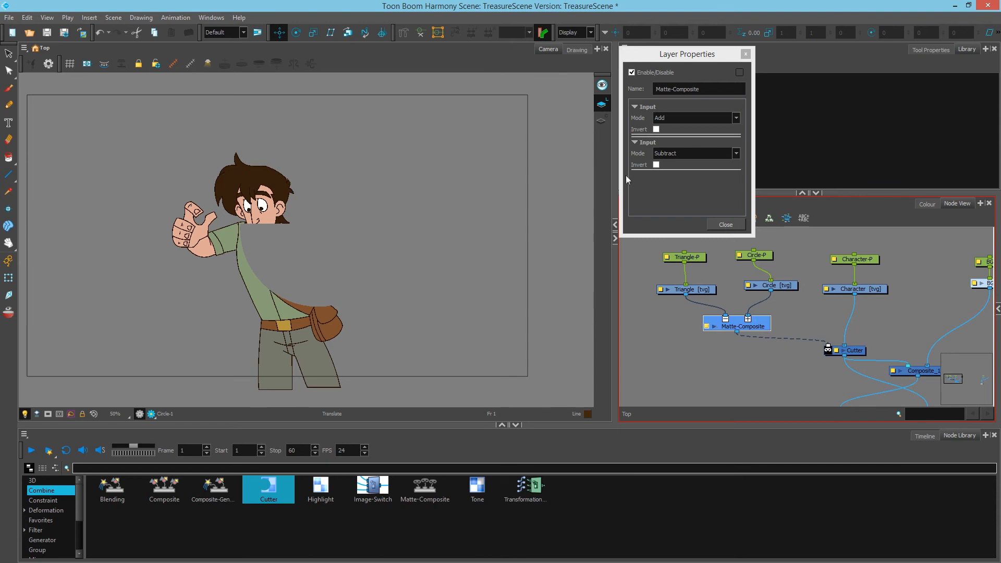
Leave the second input's mode at Subtract and close the Matte-Composite node's properties
click(678, 154)
click(673, 164)
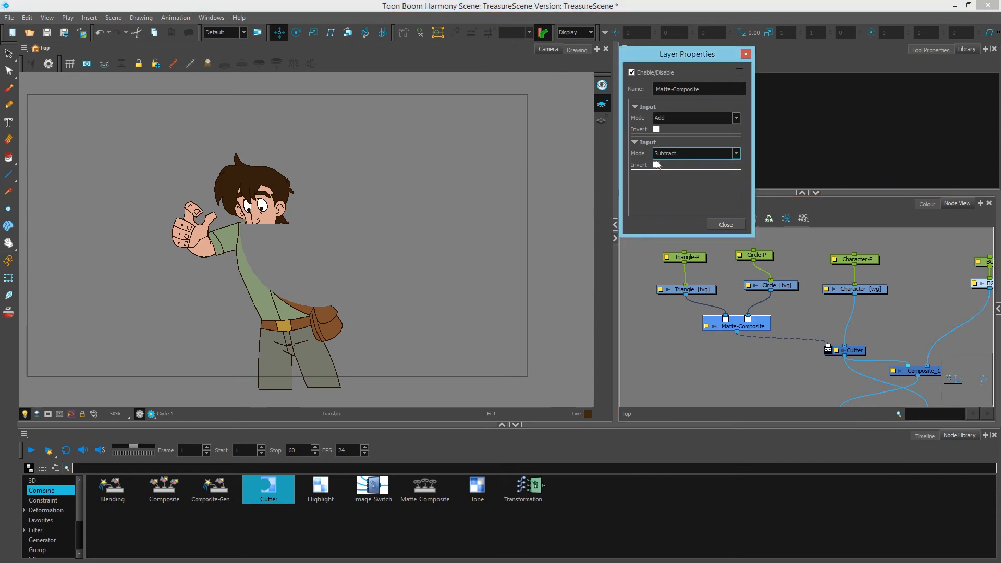
click(726, 224)
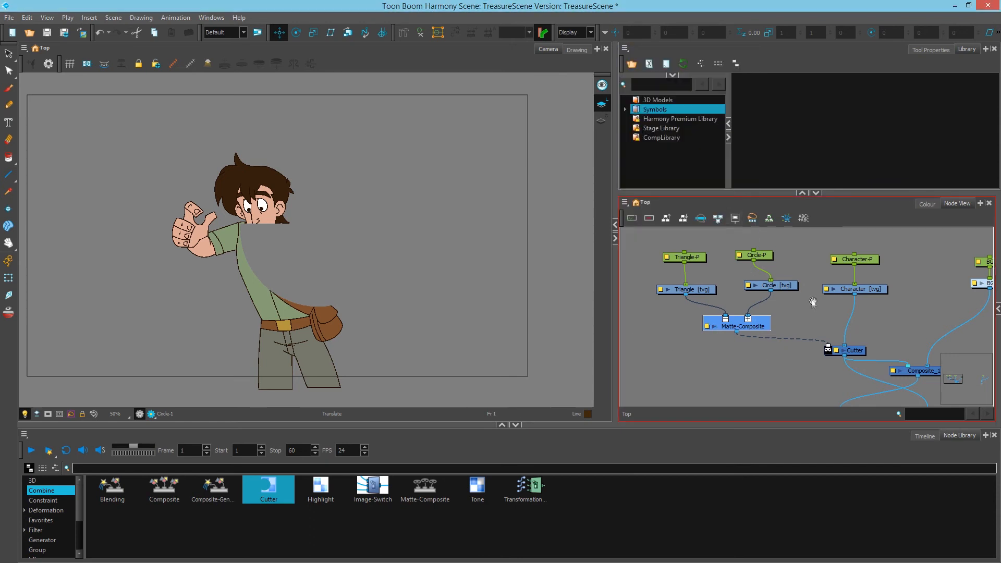
Nudge the Matte-Composite node slightly left and the Cutter slightly right to tidy the network
drag(812, 303, 783, 250)
scroll(779, 333, up, 3)
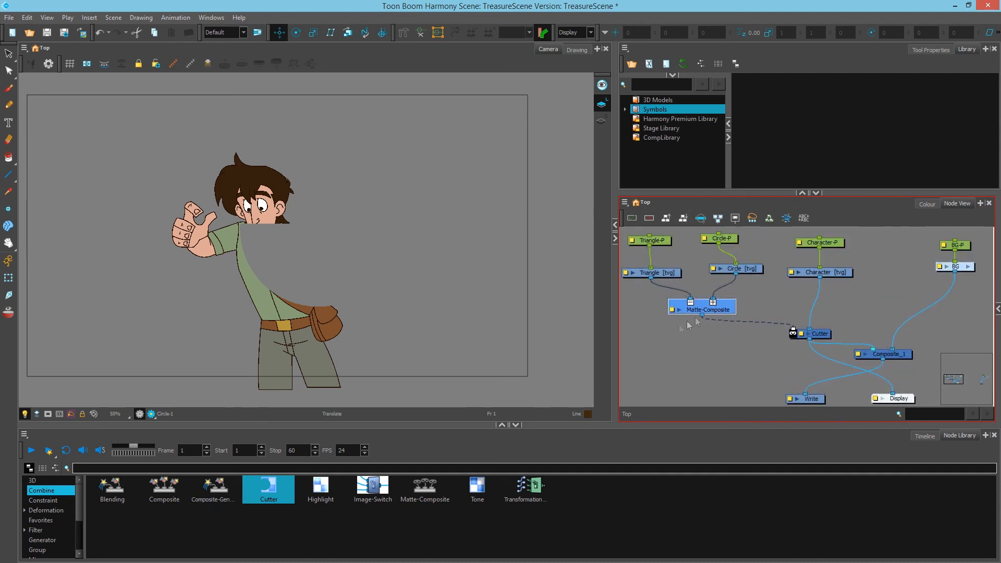
drag(723, 316, 717, 314)
drag(816, 336, 820, 337)
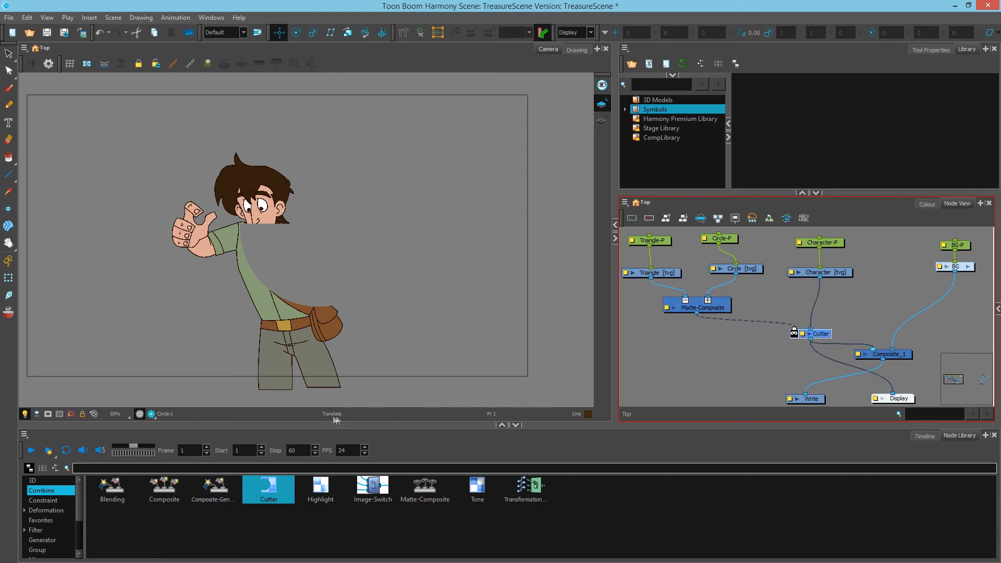